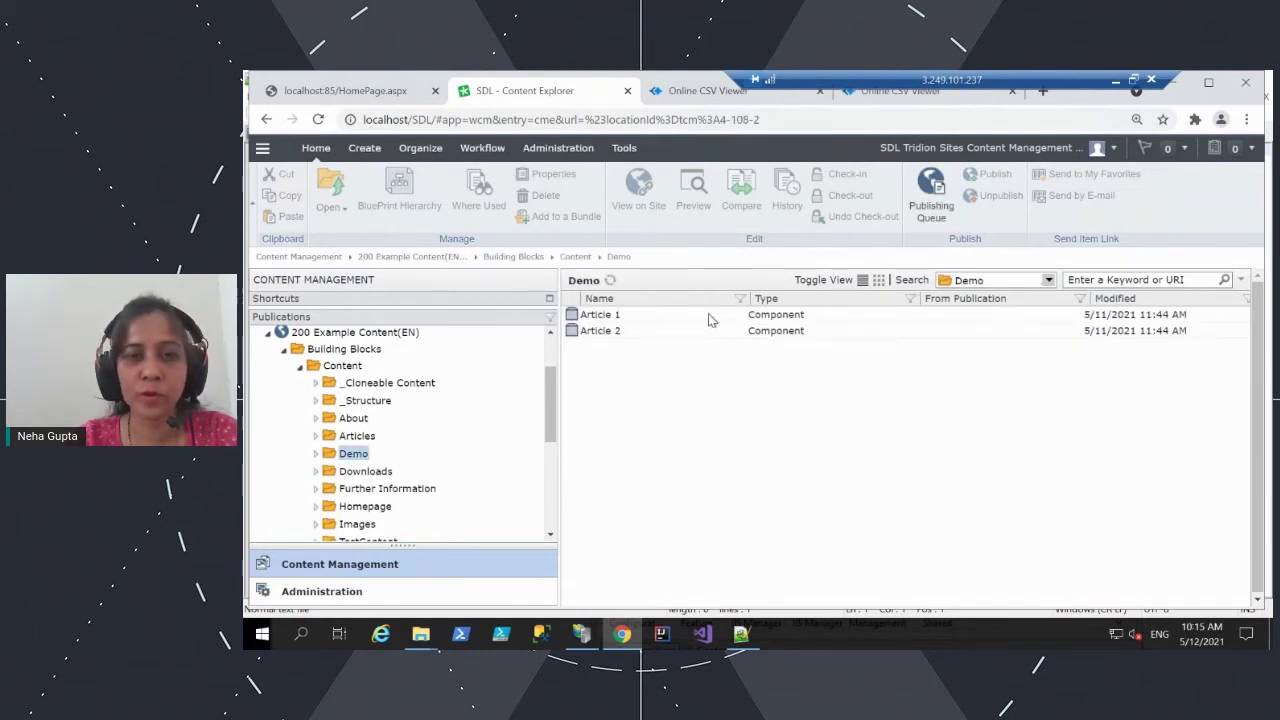
Step: Review the Article 1 component's fields in the Demo folder, close it, and collapse the 200 Example Content(EN) publication
double_click(628, 316)
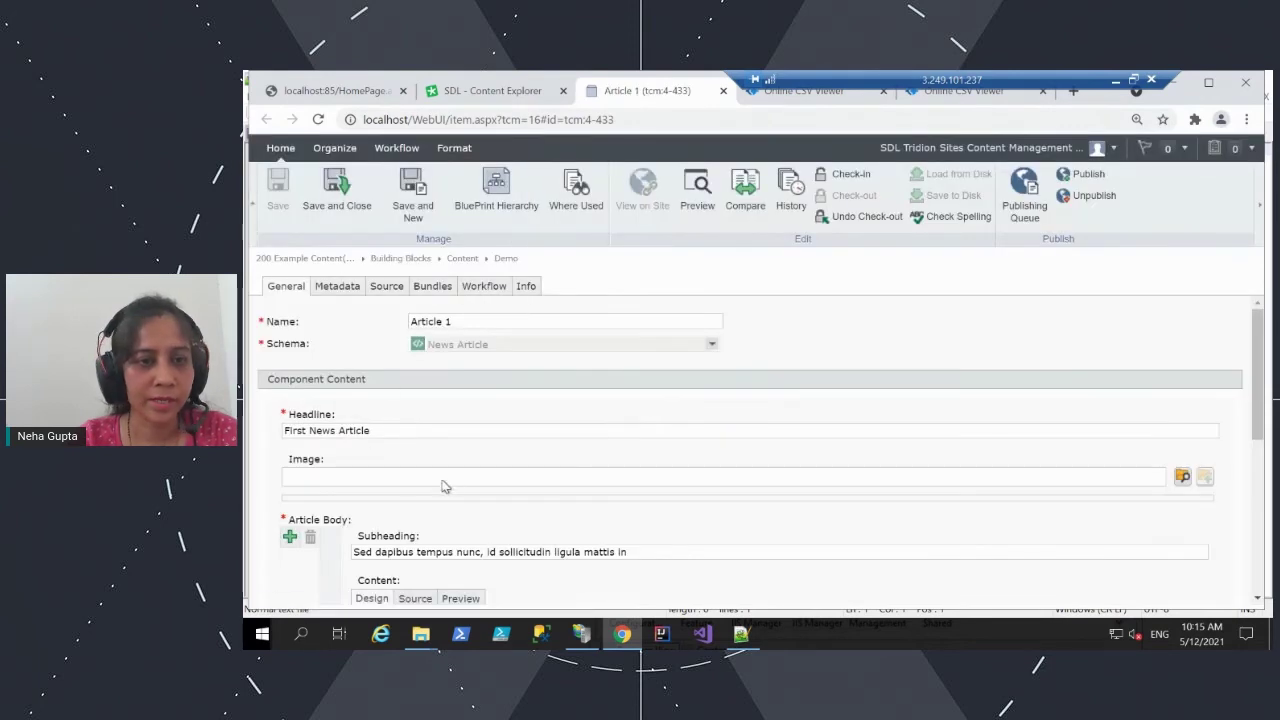
scroll(449, 478, down, 5)
scroll(449, 473, up, 5)
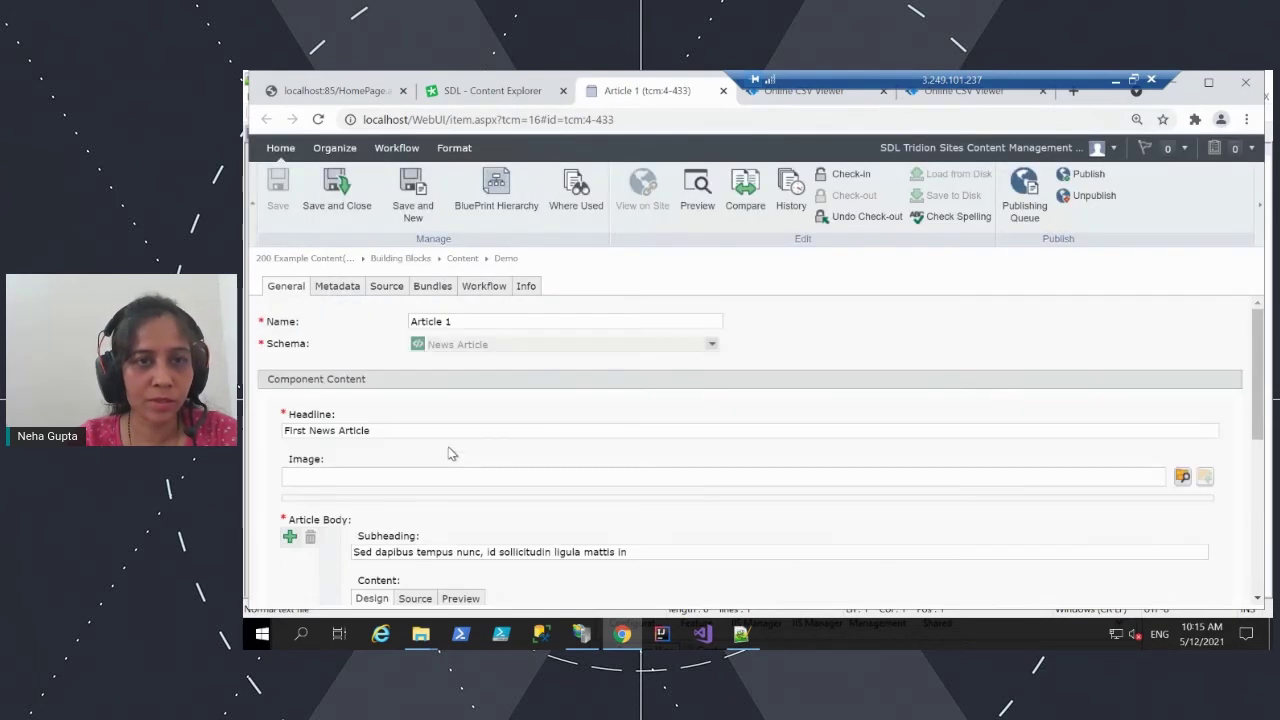
click(723, 91)
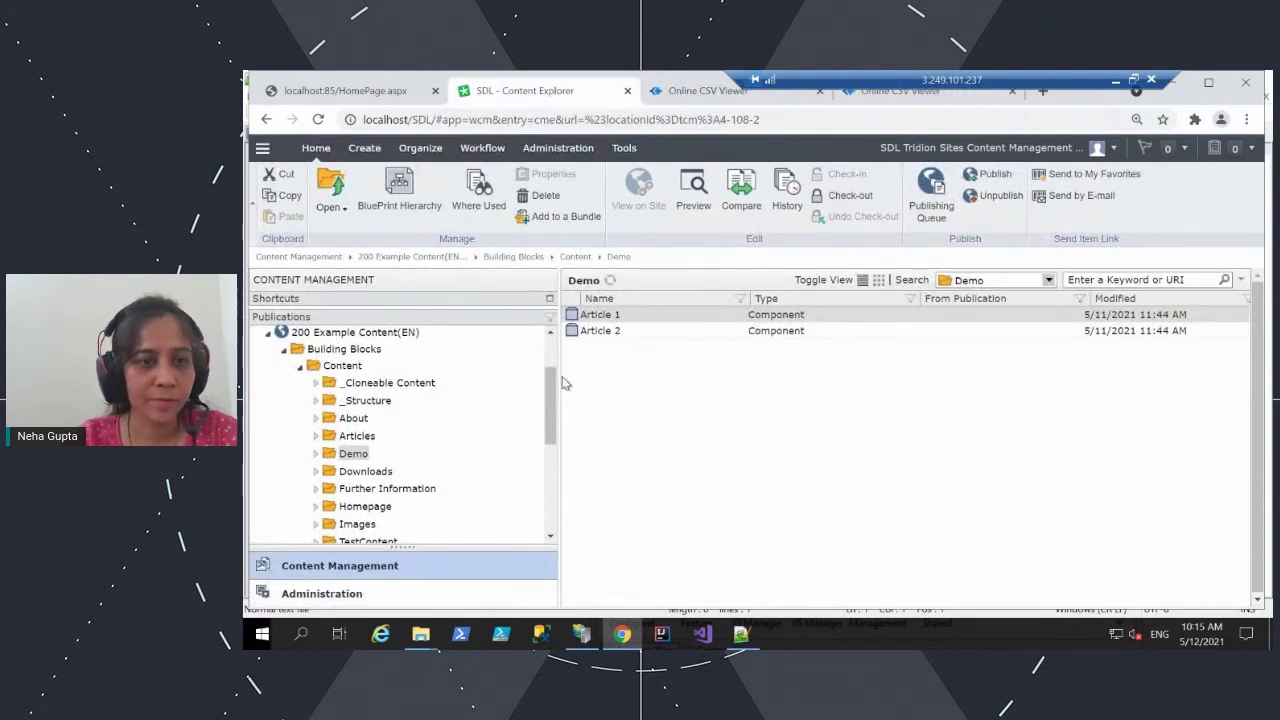
click(284, 351)
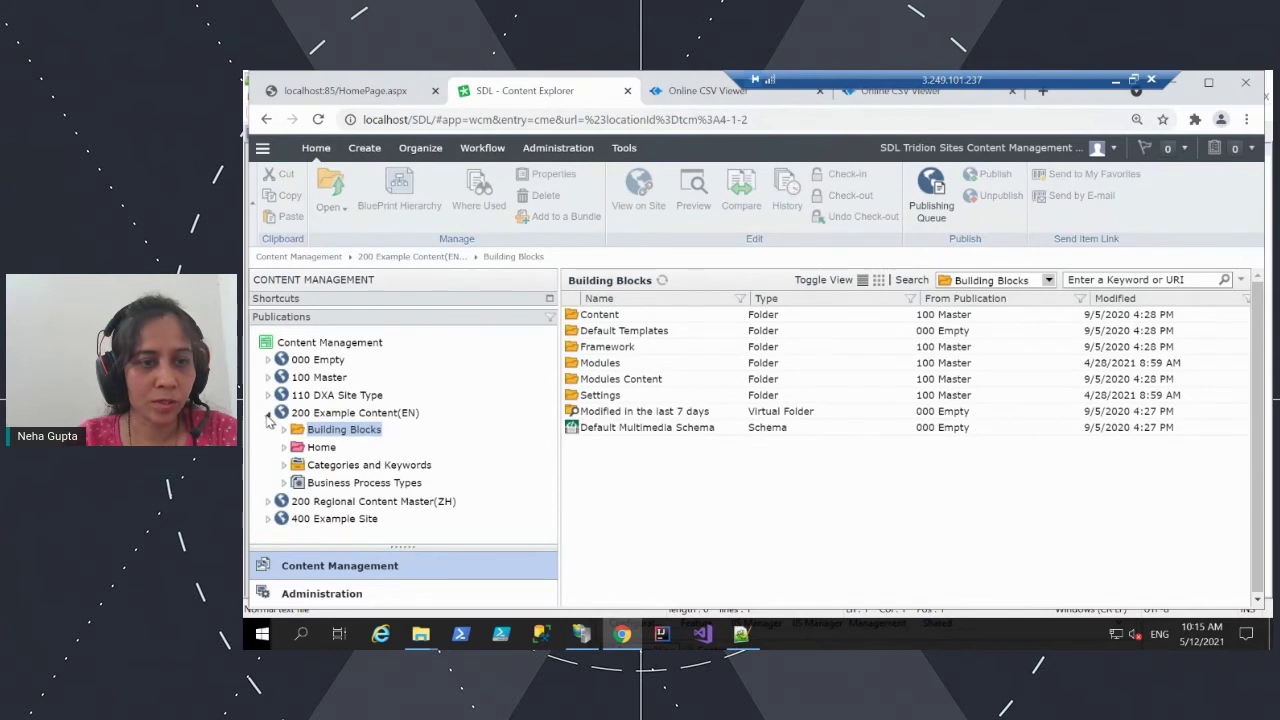
click(268, 414)
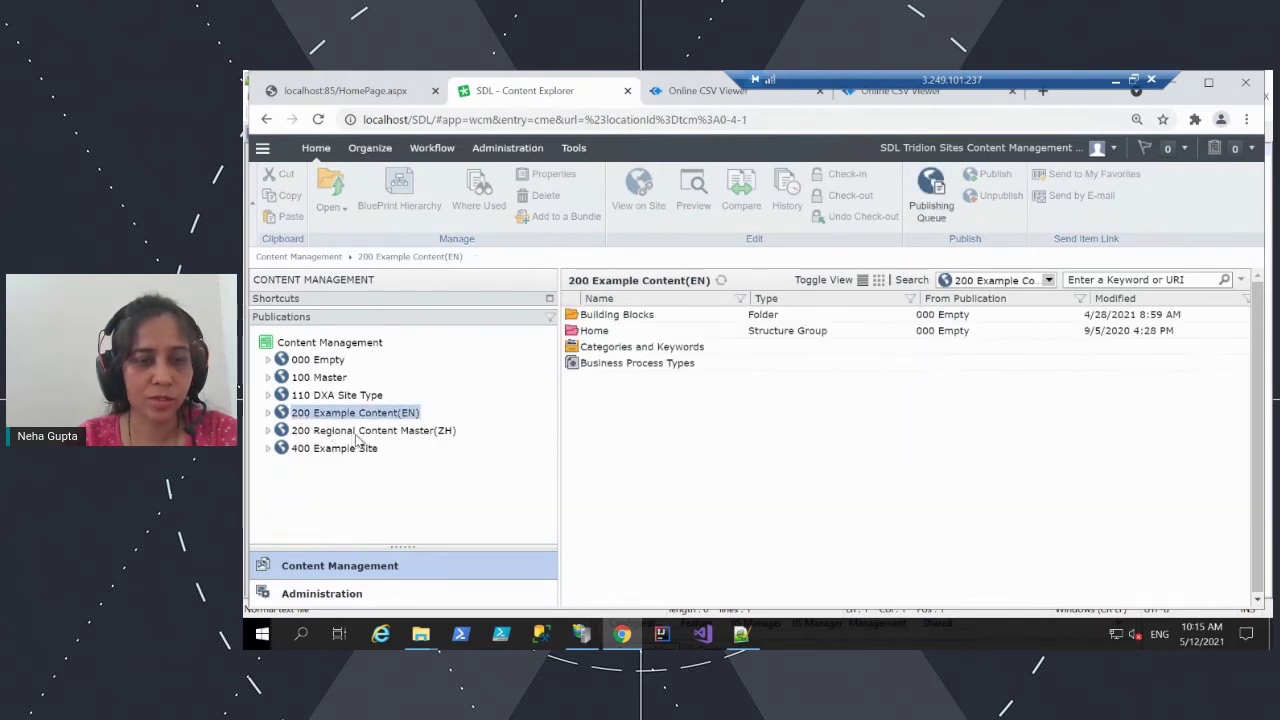
Step: In the Translation Export/Import Utility, export the Demo folder under Building Blocks > Content of 200 Example Content(EN)
click(340, 92)
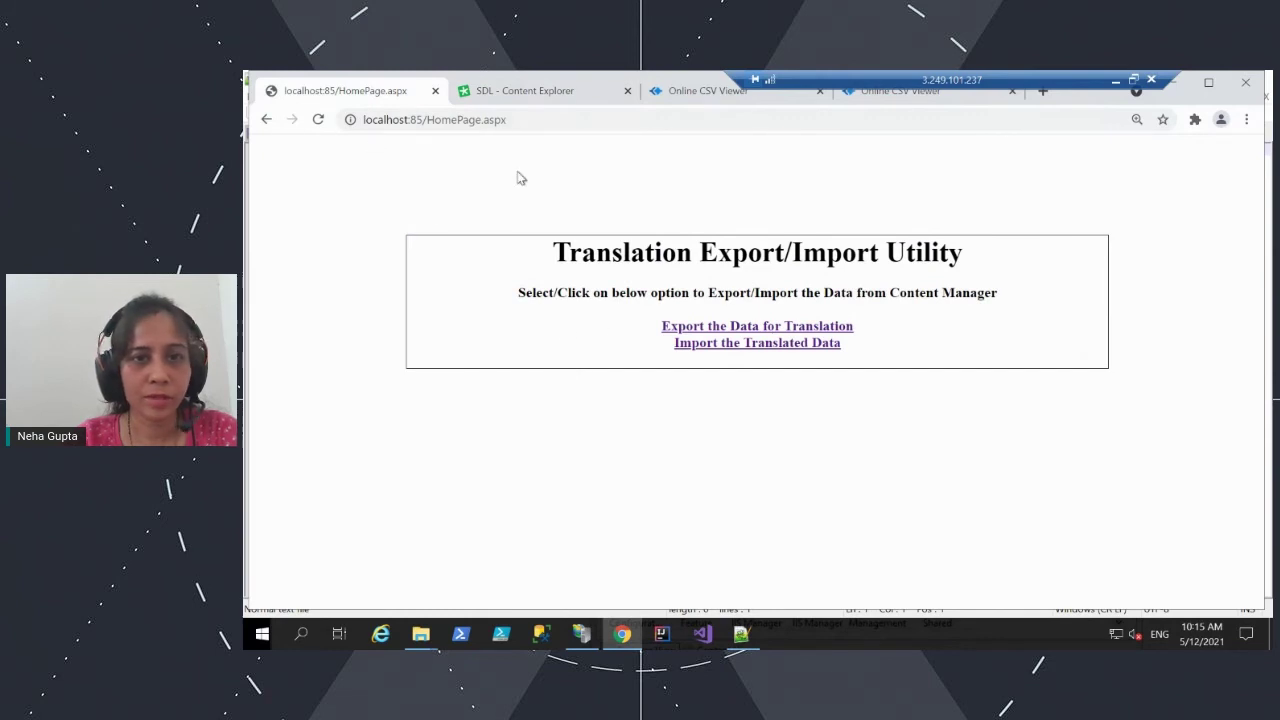
click(728, 333)
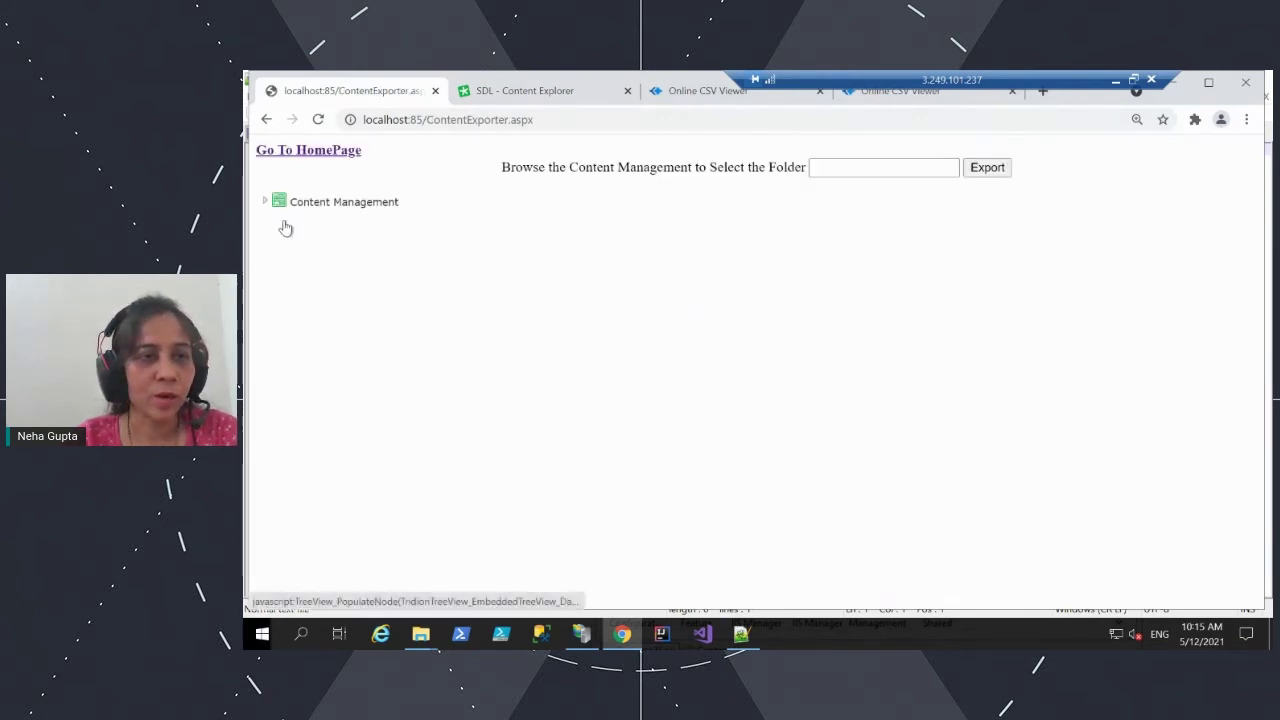
click(265, 204)
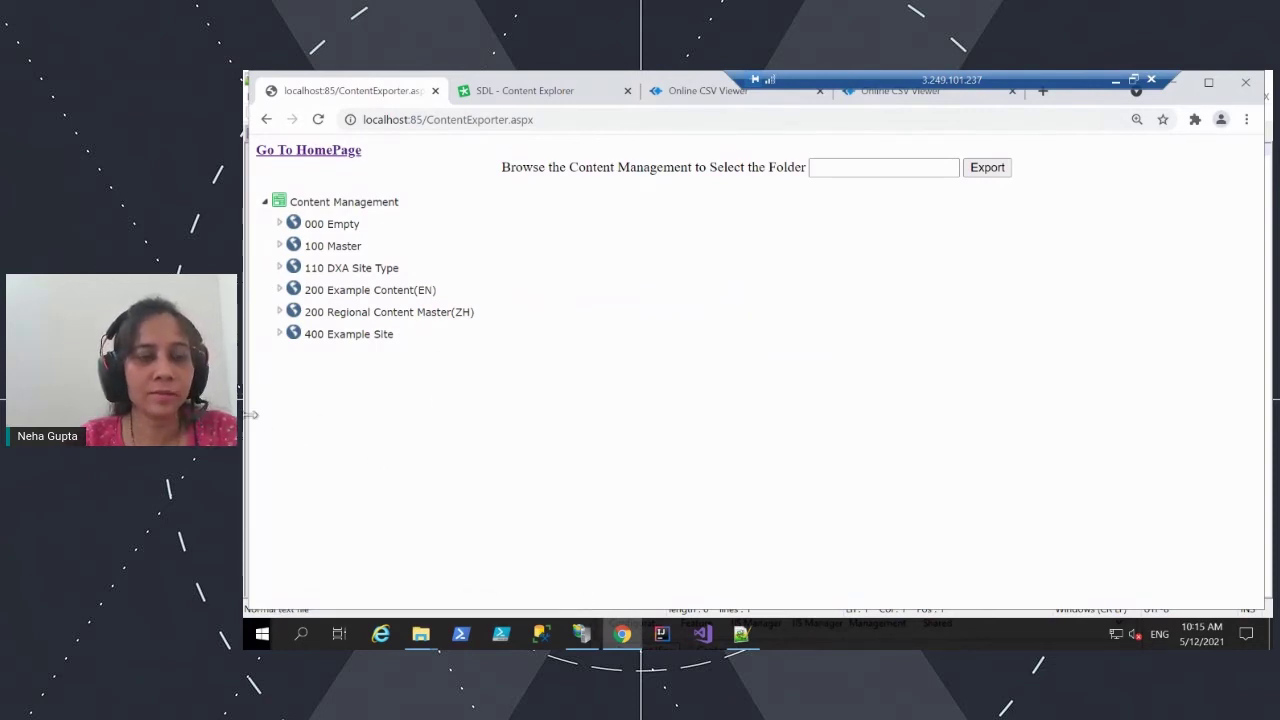
click(280, 290)
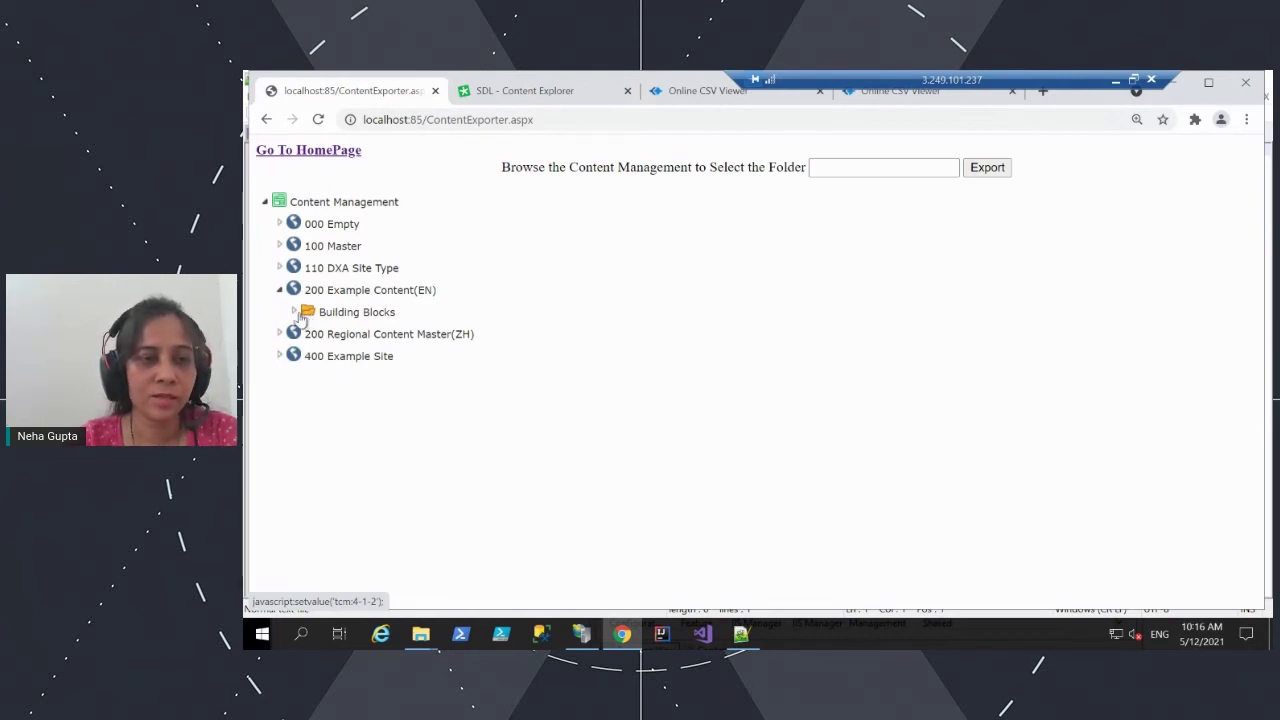
click(295, 312)
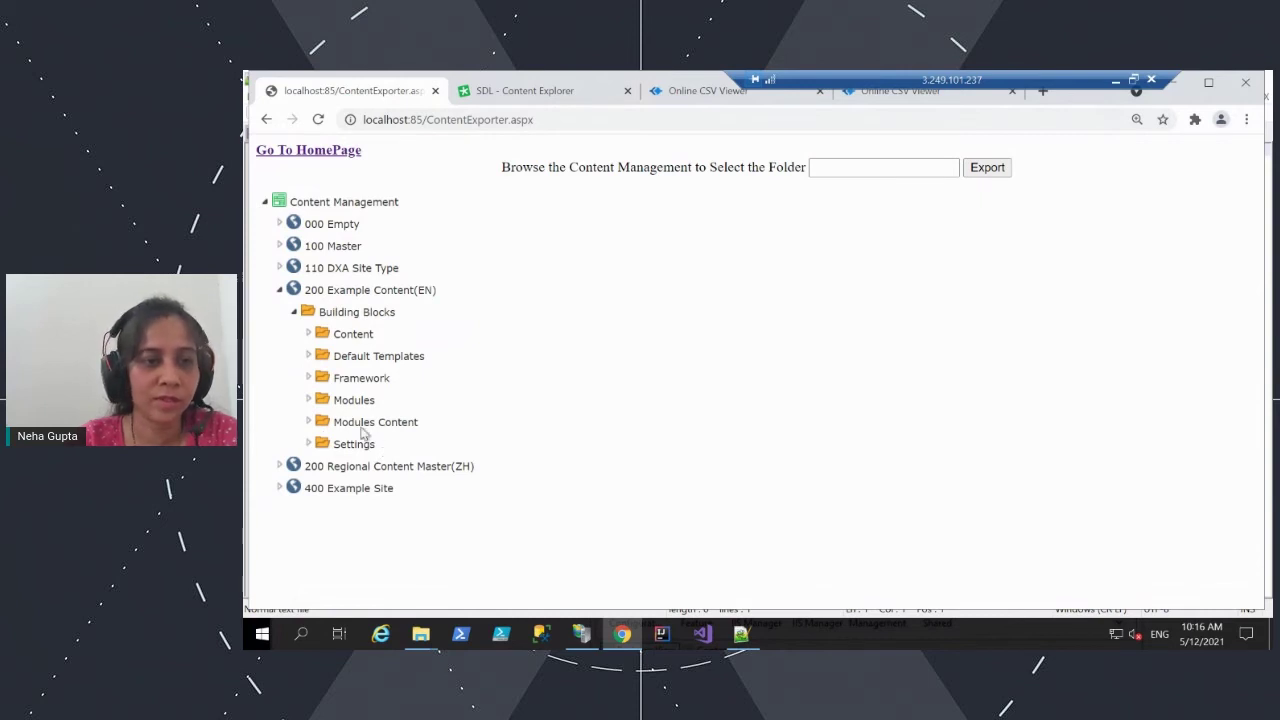
click(309, 336)
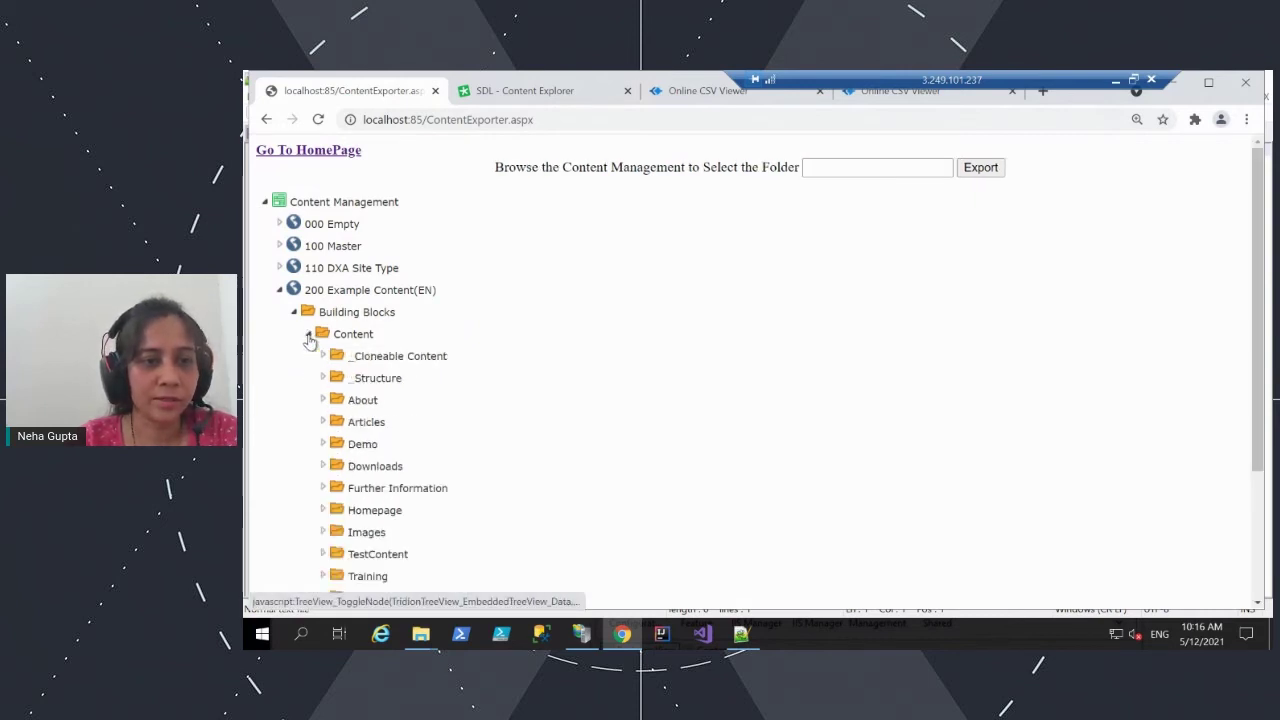
click(360, 446)
click(980, 168)
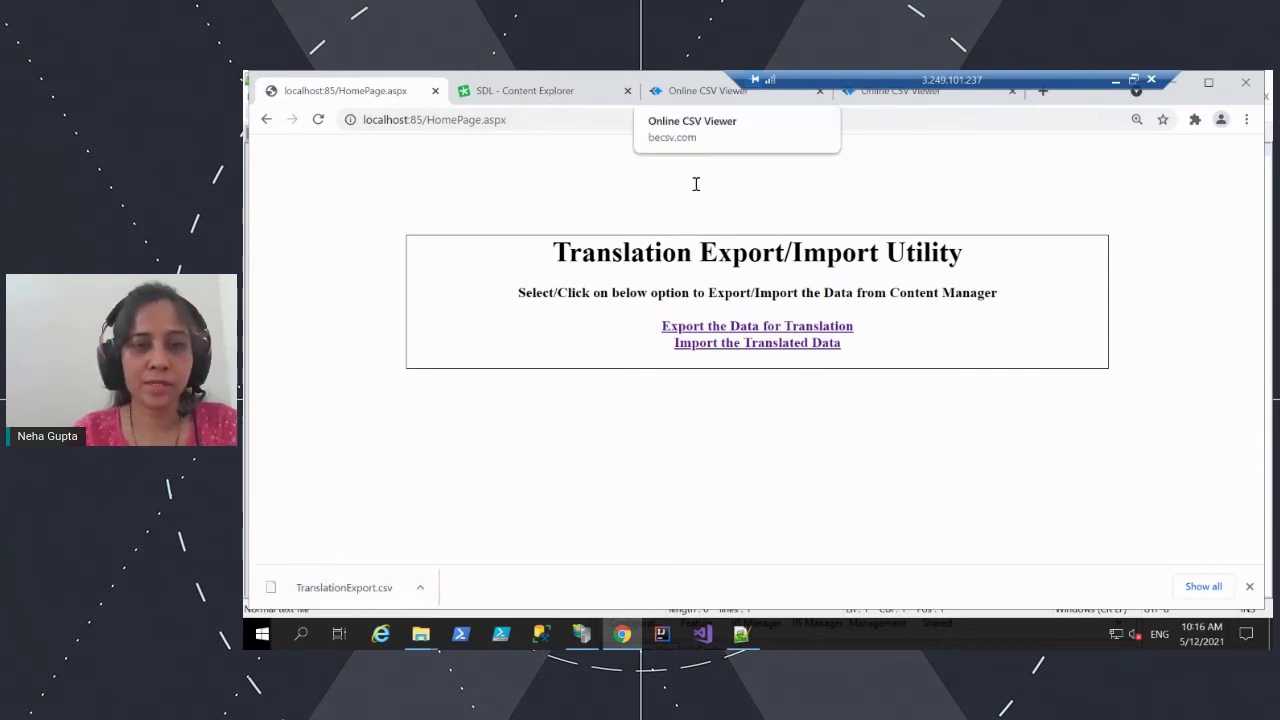
Step: Switch to the Online CSV Viewer and load TranslationExport.csv from the Downloads folder
click(697, 92)
scroll(592, 246, up, 3)
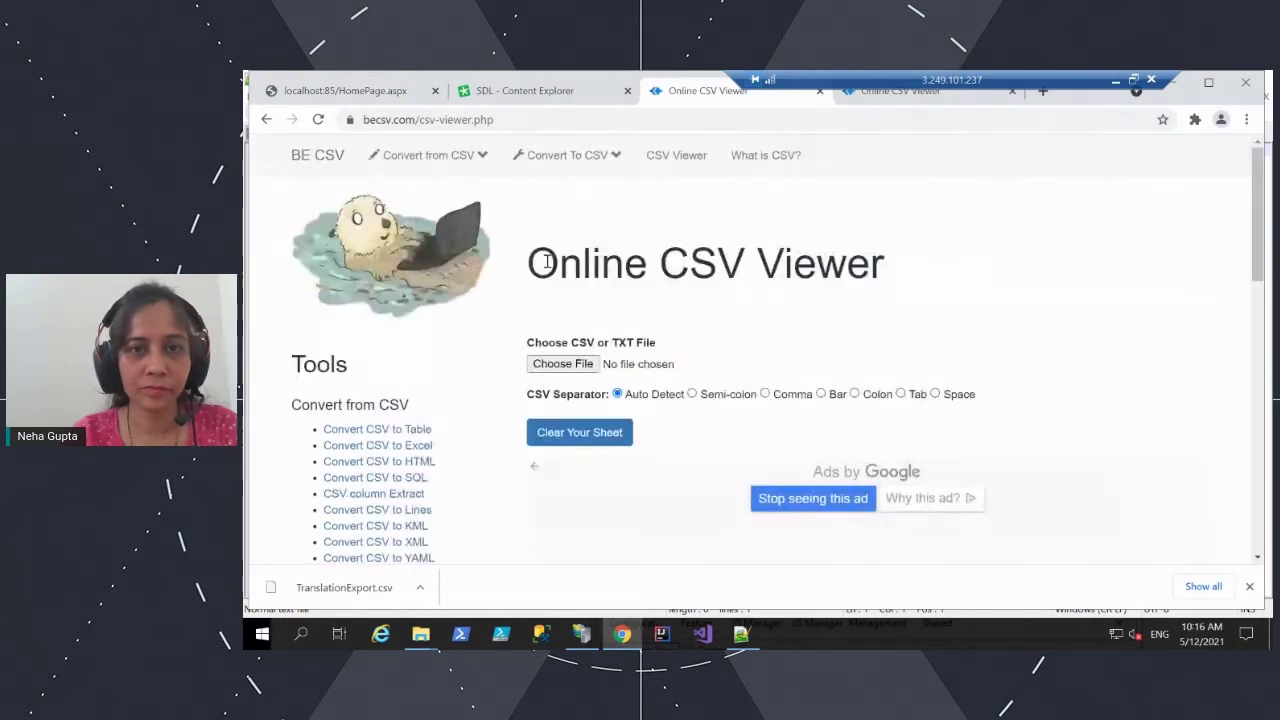
click(571, 366)
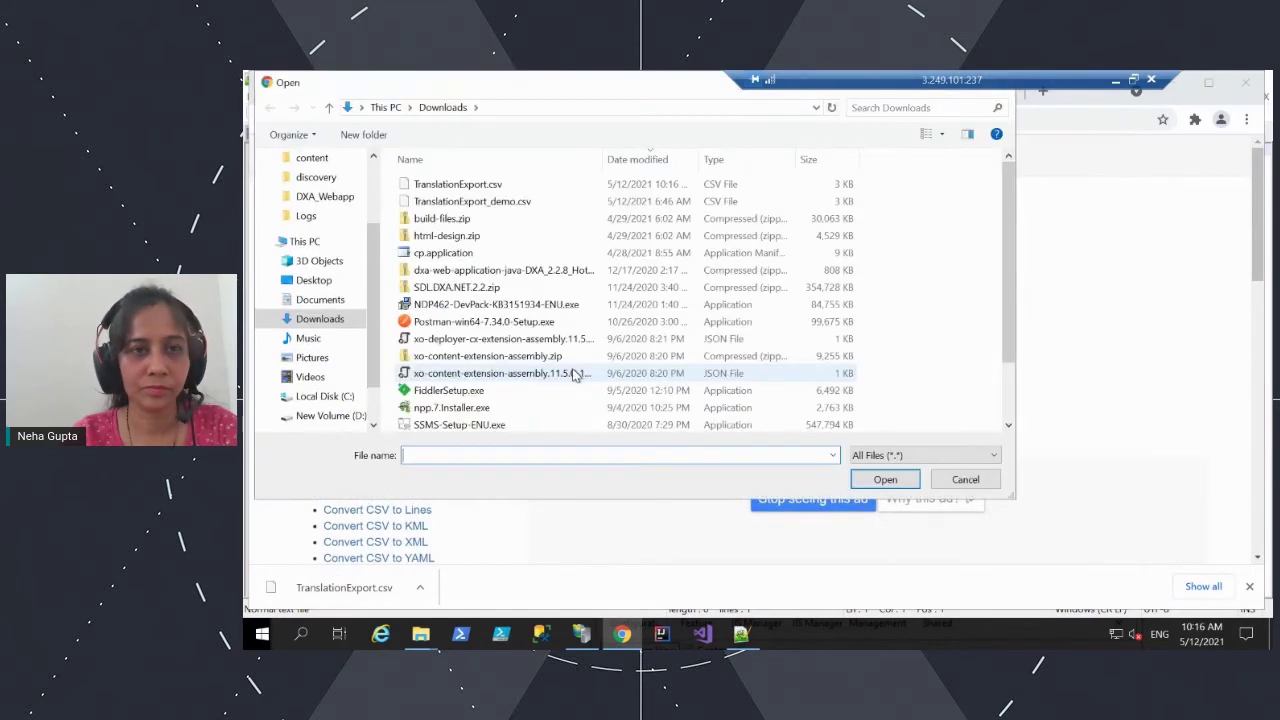
click(488, 185)
click(885, 479)
scroll(814, 391, down, 2)
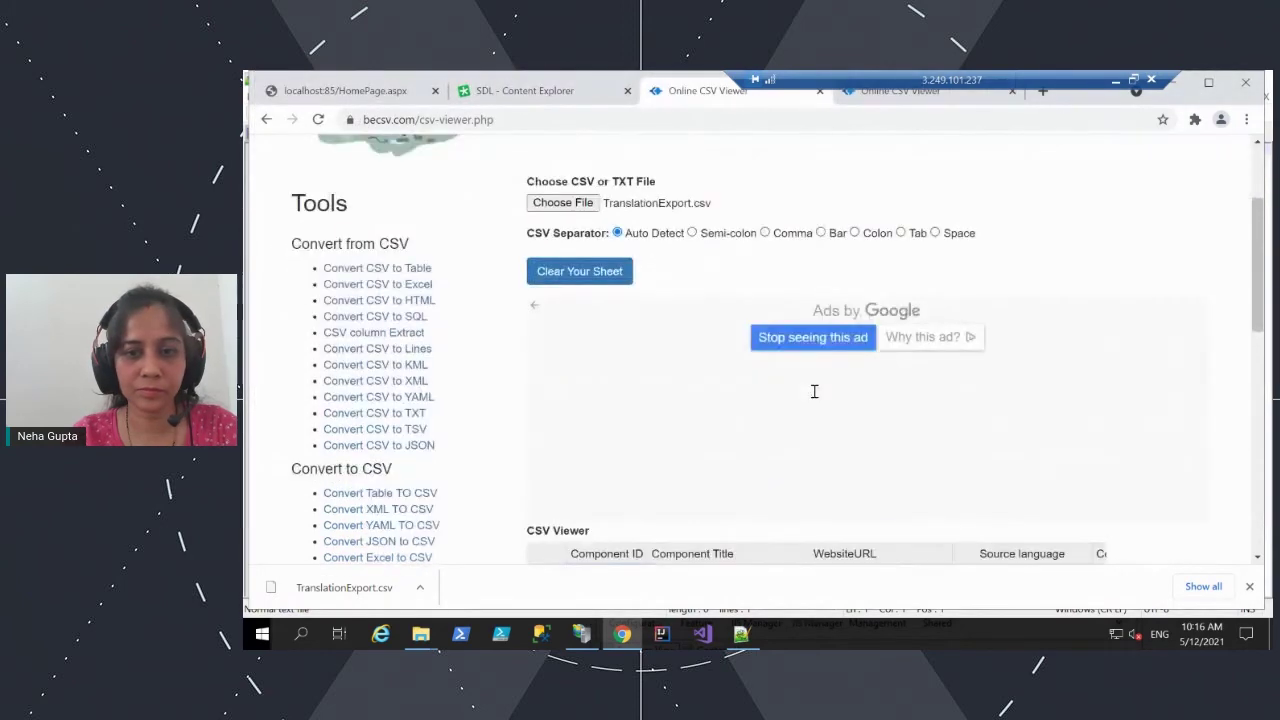
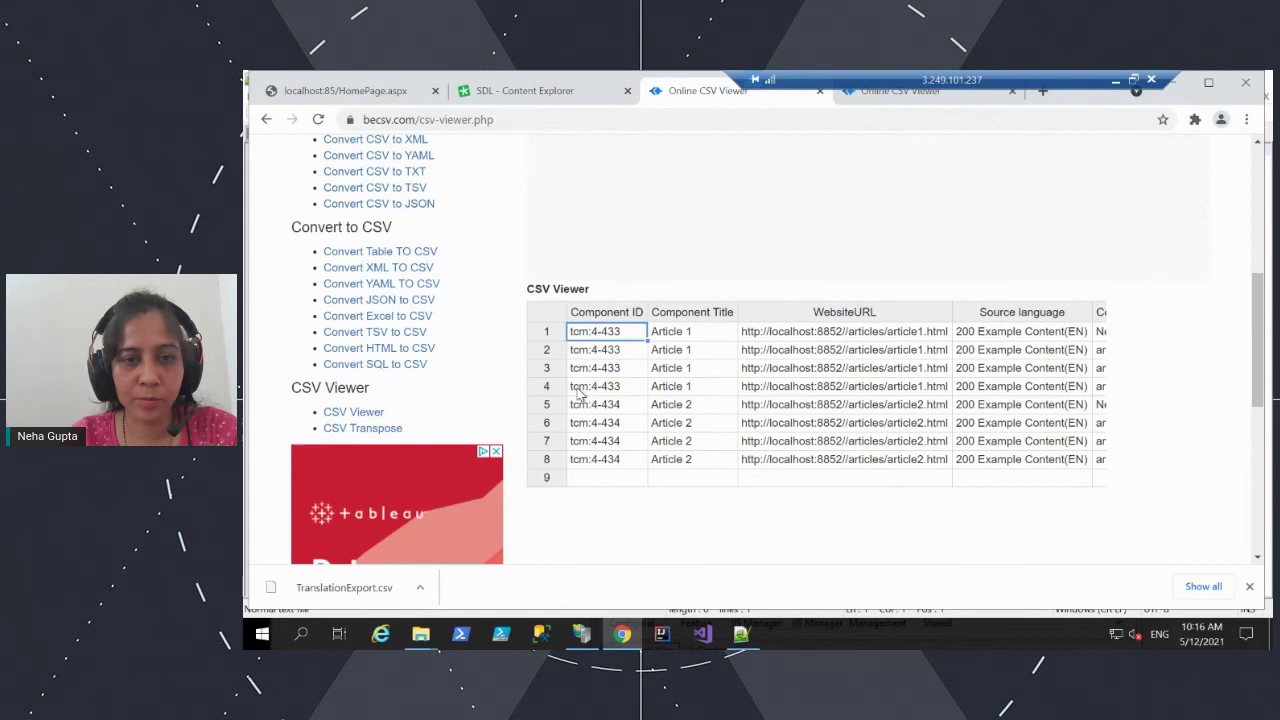
Step: Examine the exported rows' component titles, website URLs, source language, component field names and source language data for both articles
click(724, 390)
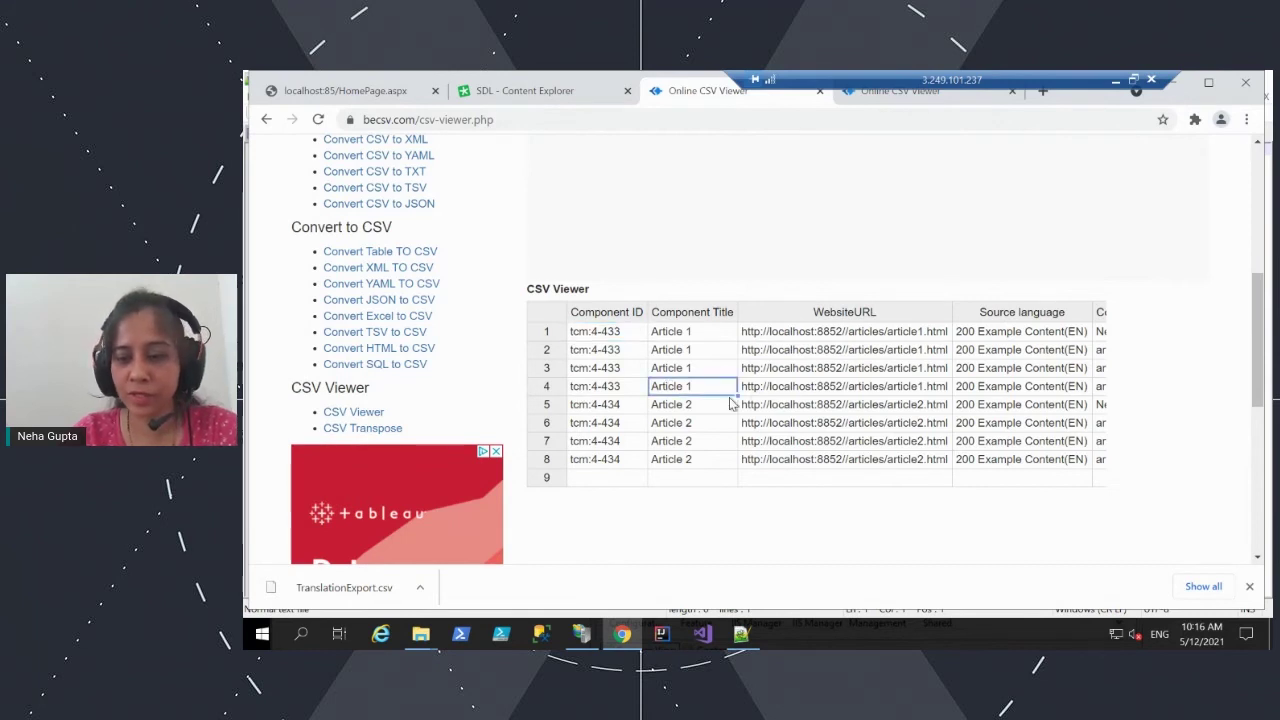
key(Tab)
key(Tab)
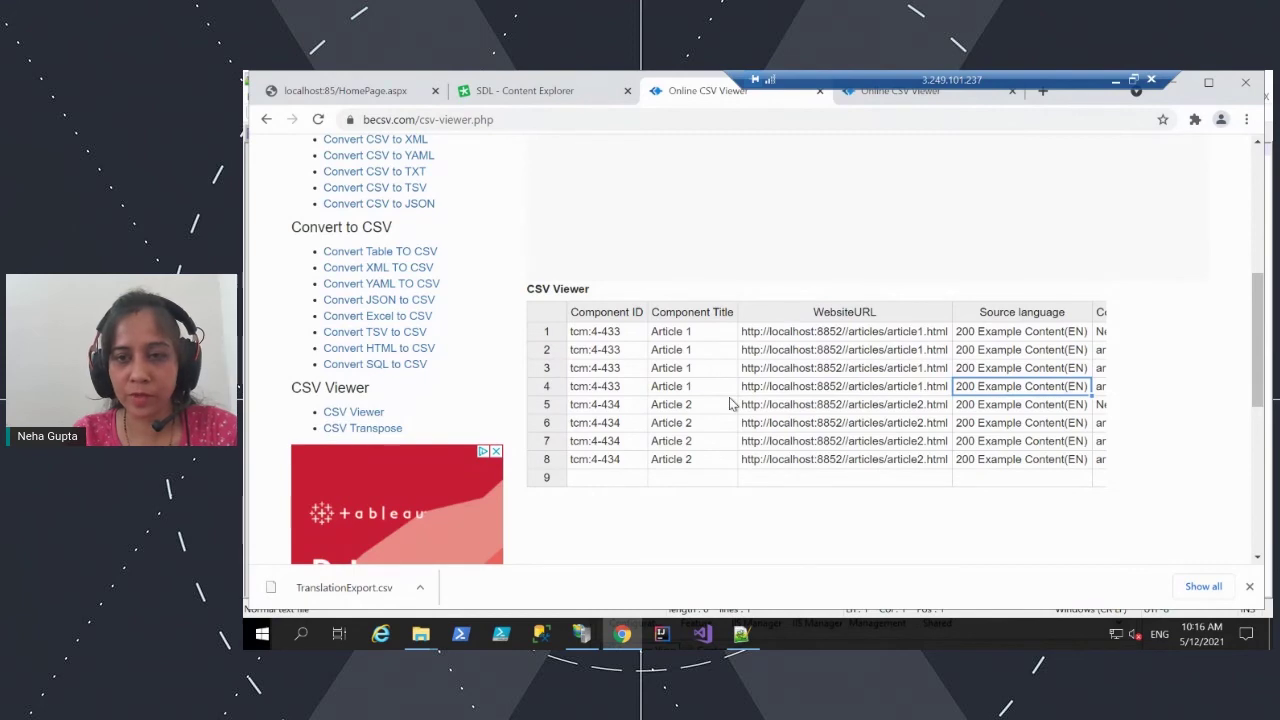
key(Tab)
key(Tab)
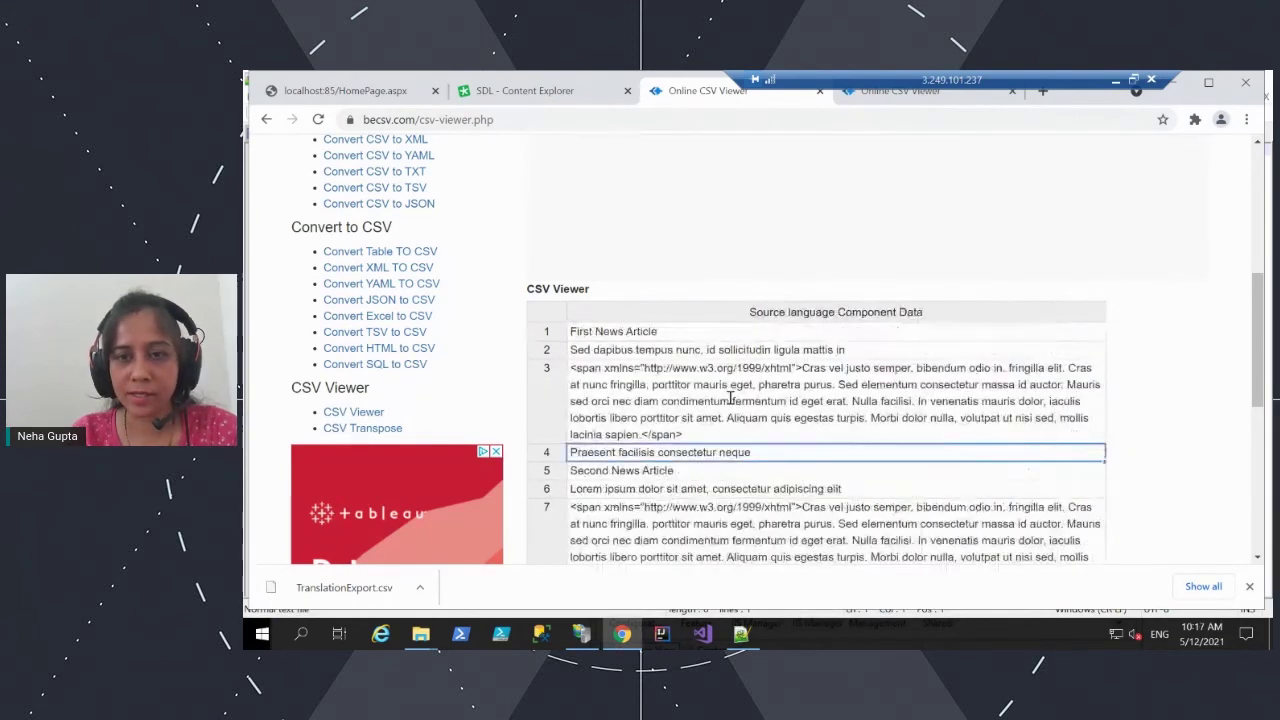
key(shift+Tab)
key(Up)
key(Up)
key(Up)
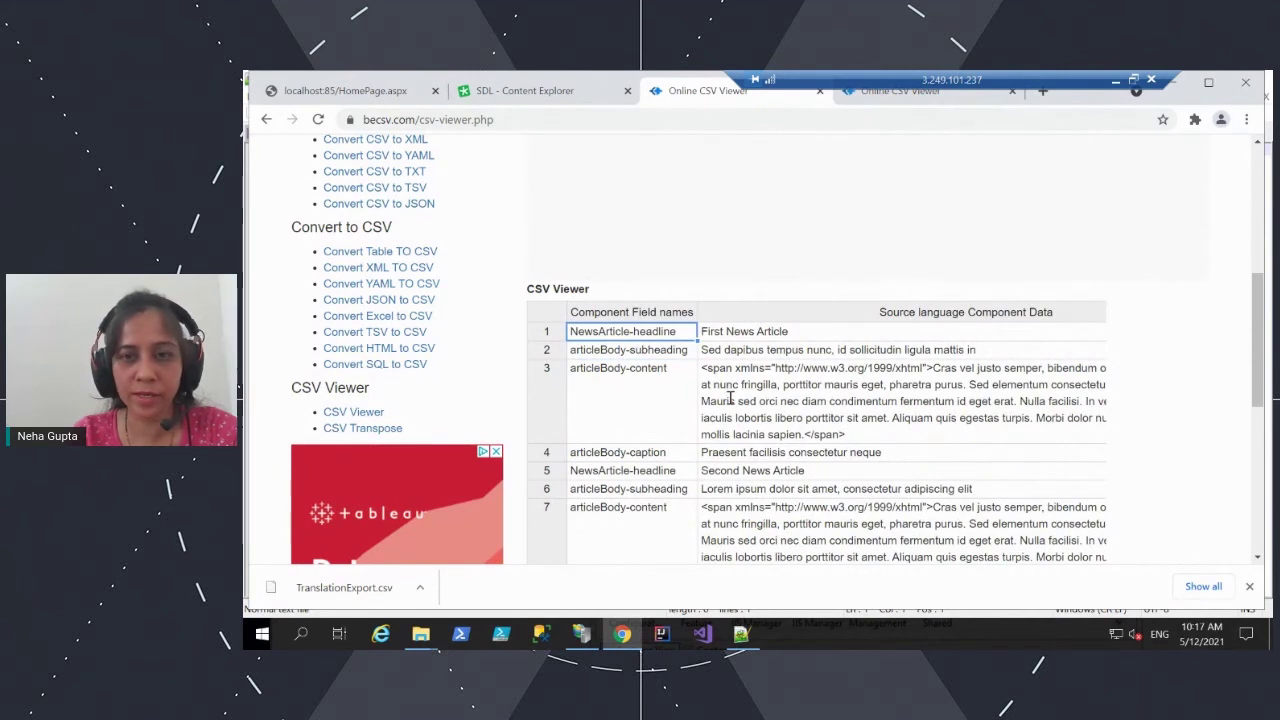
key(Down)
key(Down)
key(Down)
key(Down)
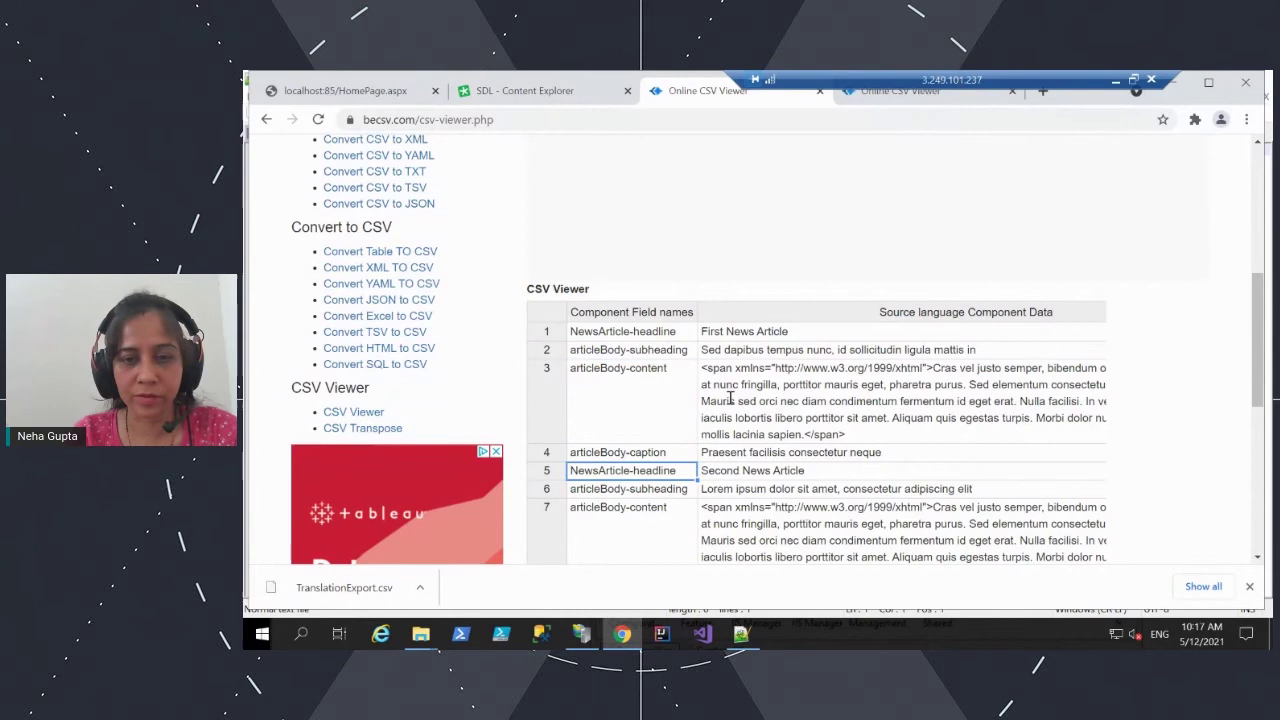
Step: Inspect the Target Language name and Target Language Data columns, from the fifth row up to the first
key(Tab)
key(Tab)
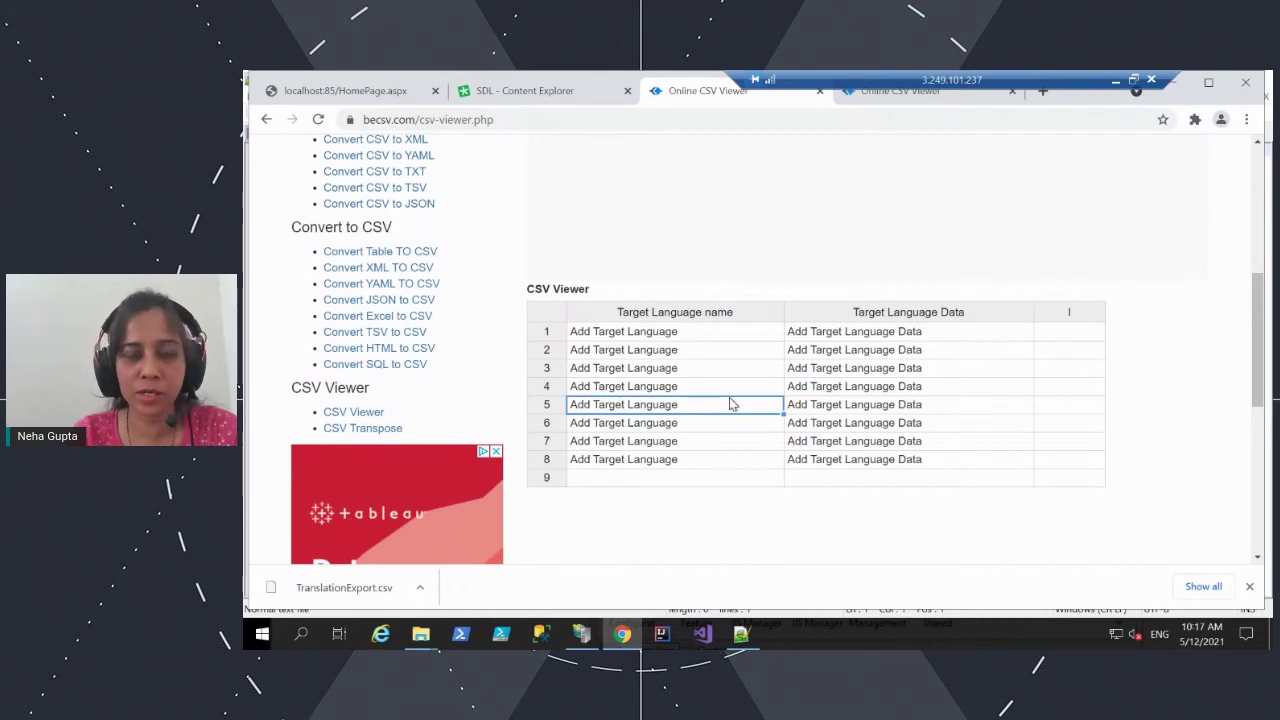
key(Up)
key(Up)
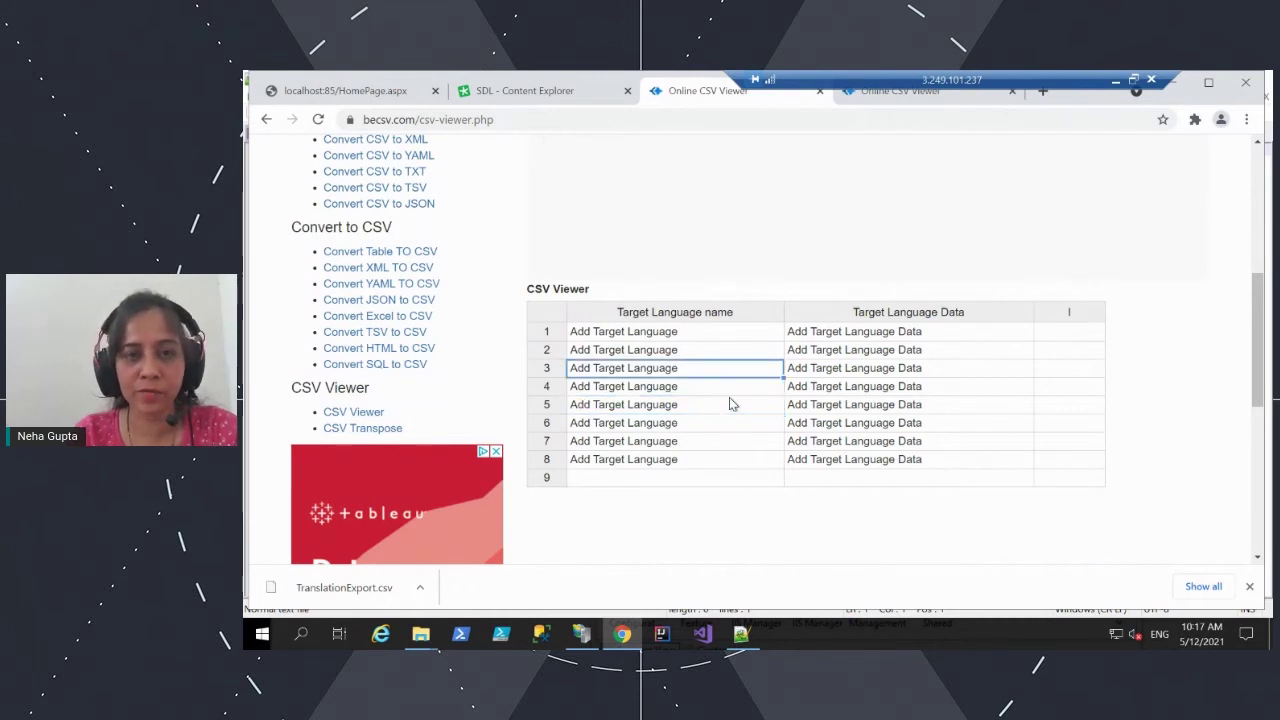
key(Up)
key(Up)
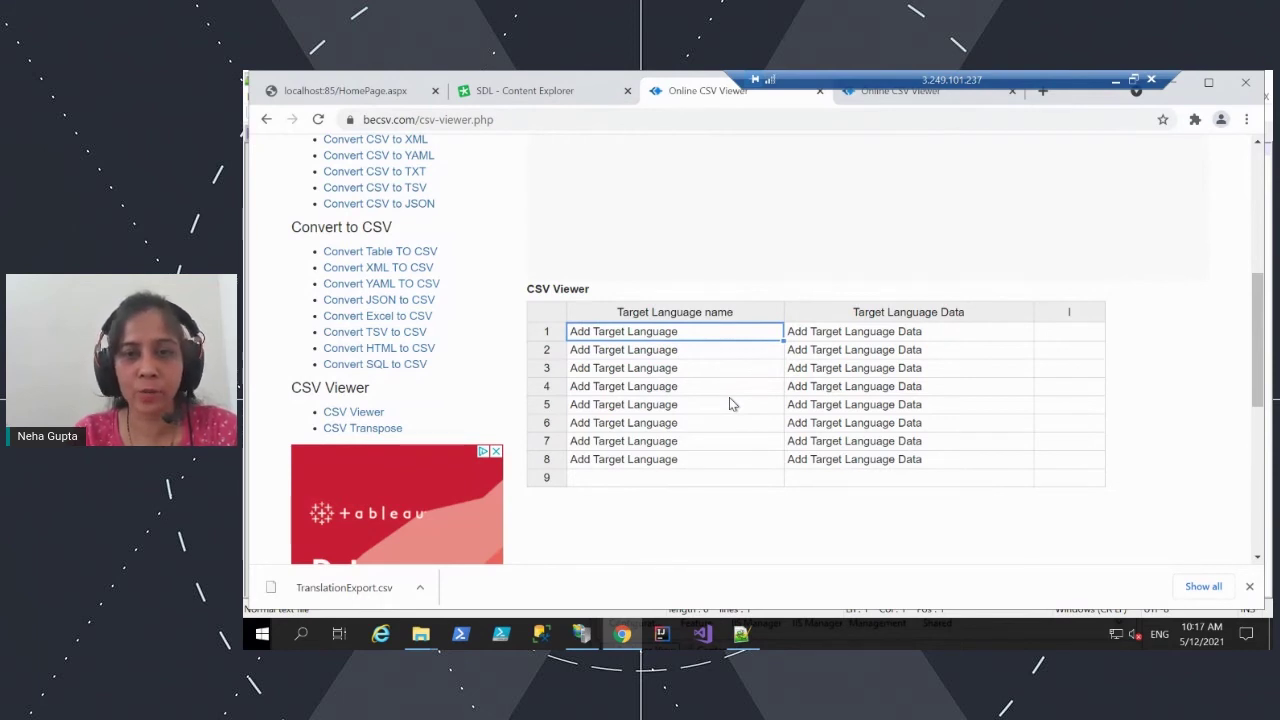
key(Right)
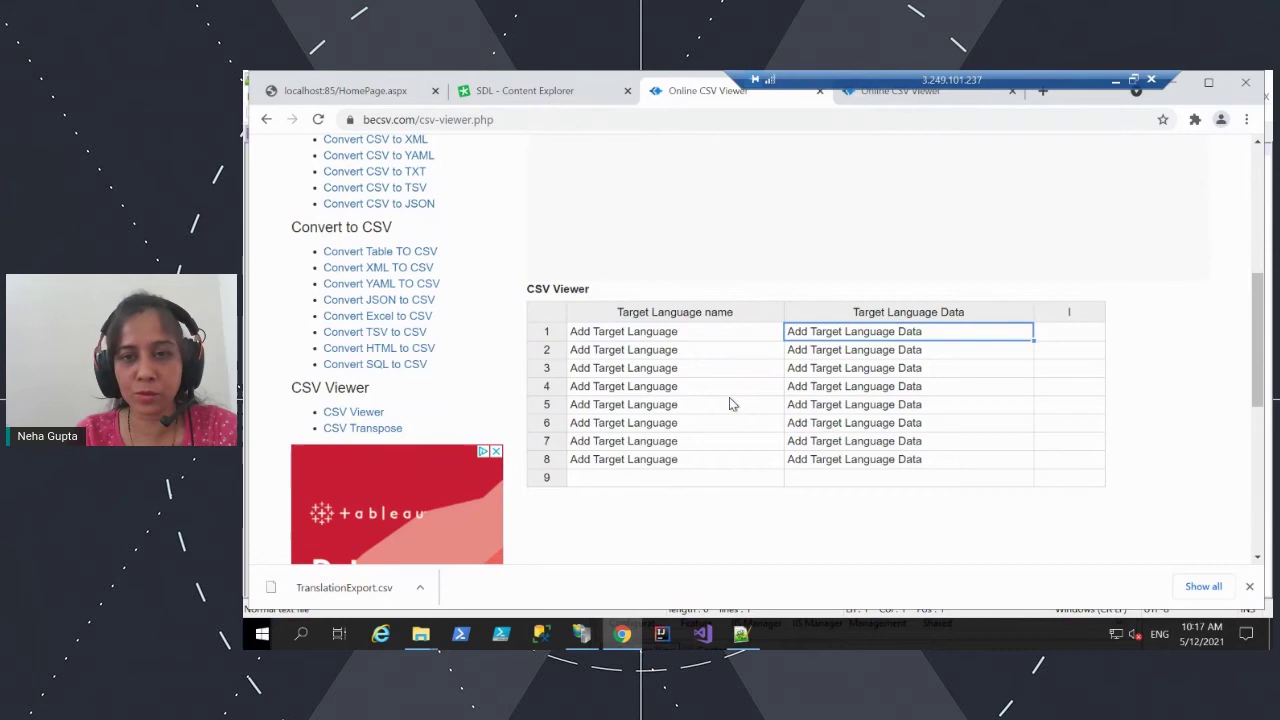
Step: Compare the component field names and source language data with the Target Language Data placeholders, going down to row 7
key(Left)
key(Right)
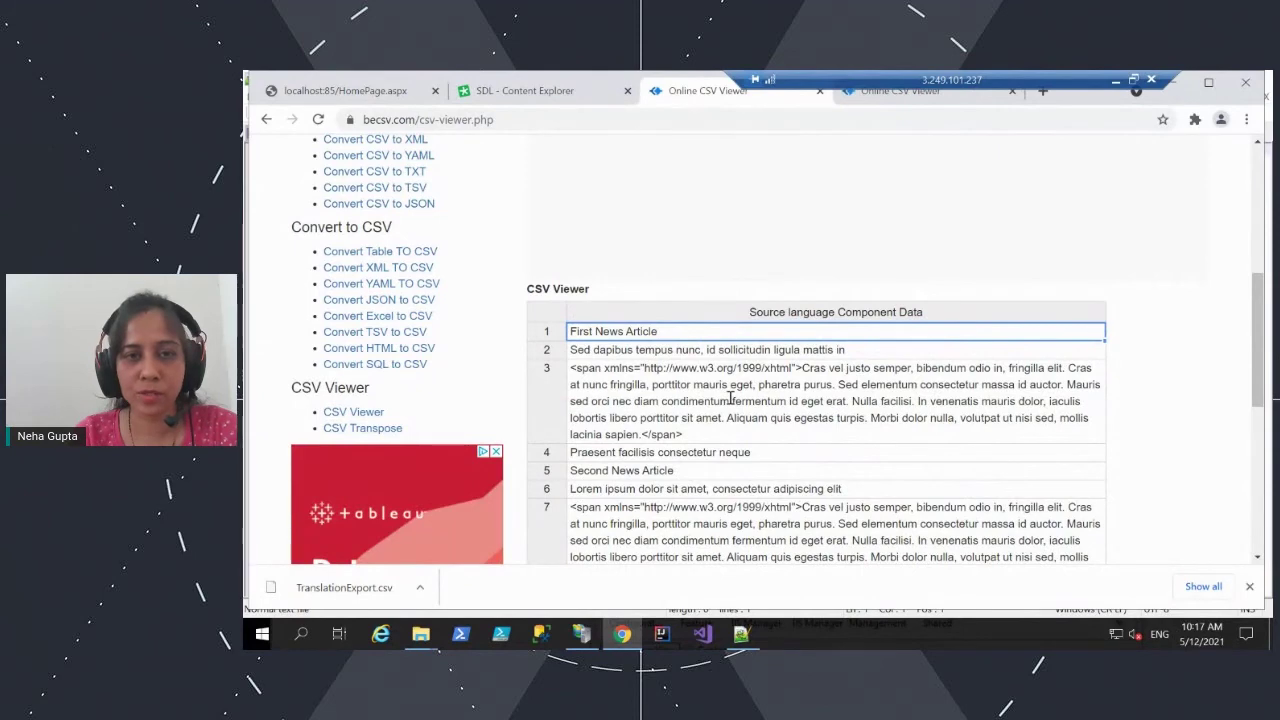
key(Left)
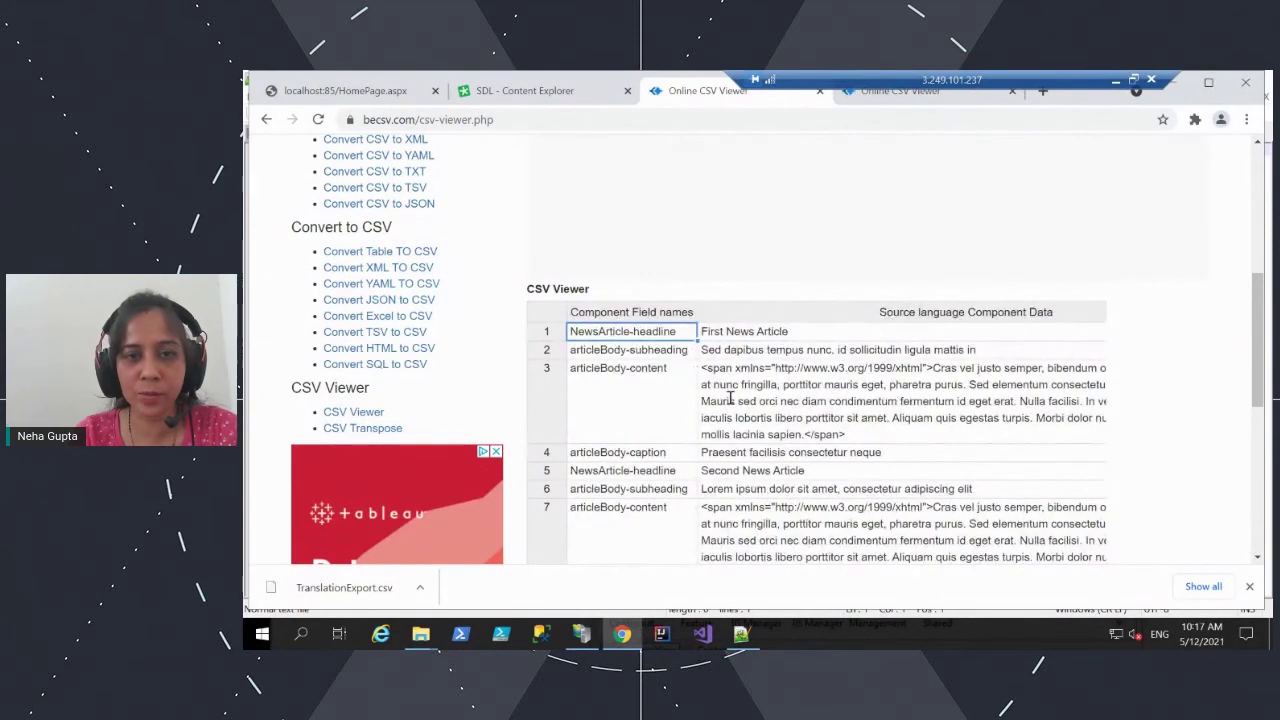
key(Right)
key(Right)
key(Right)
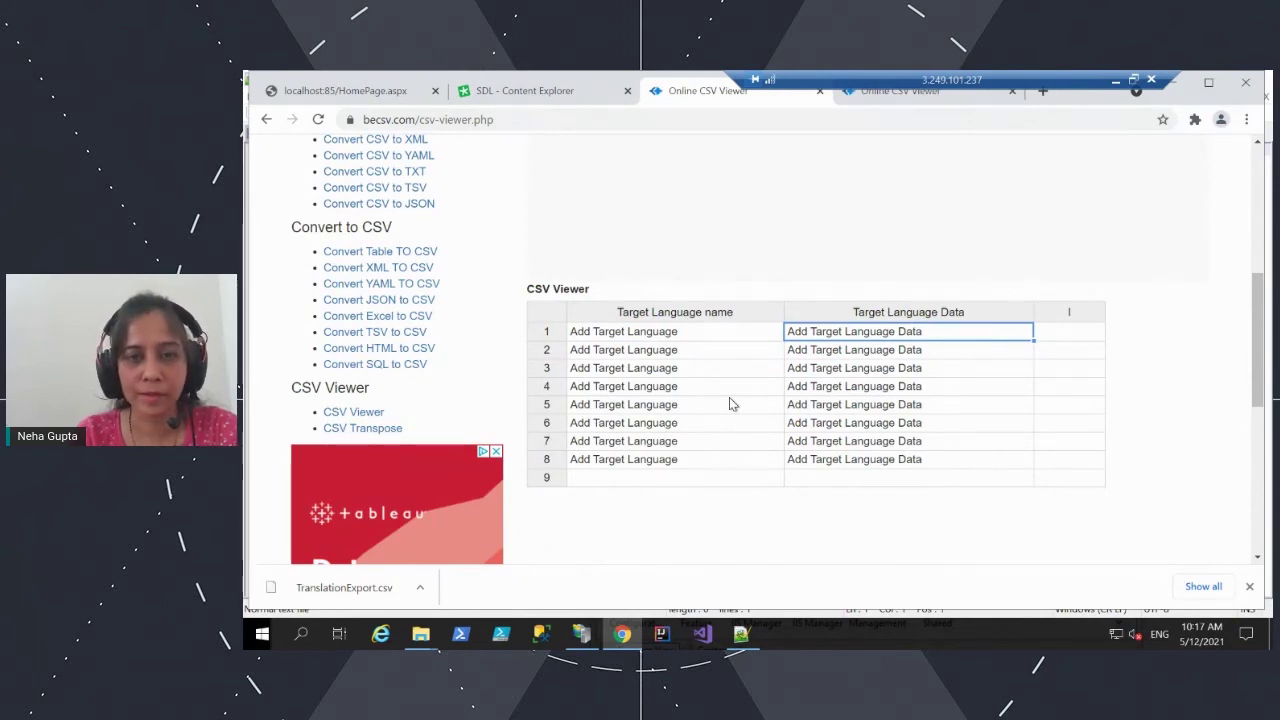
key(Right)
key(Left)
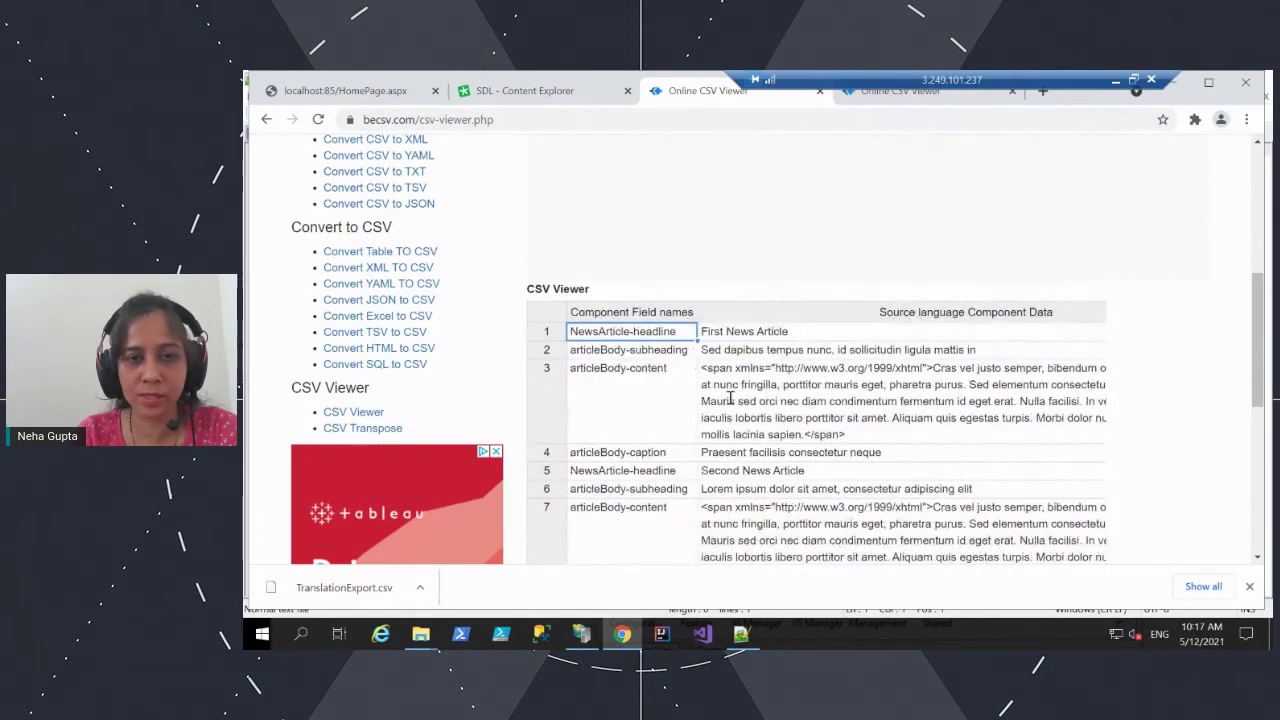
key(Down)
key(Right)
key(Right)
key(Right)
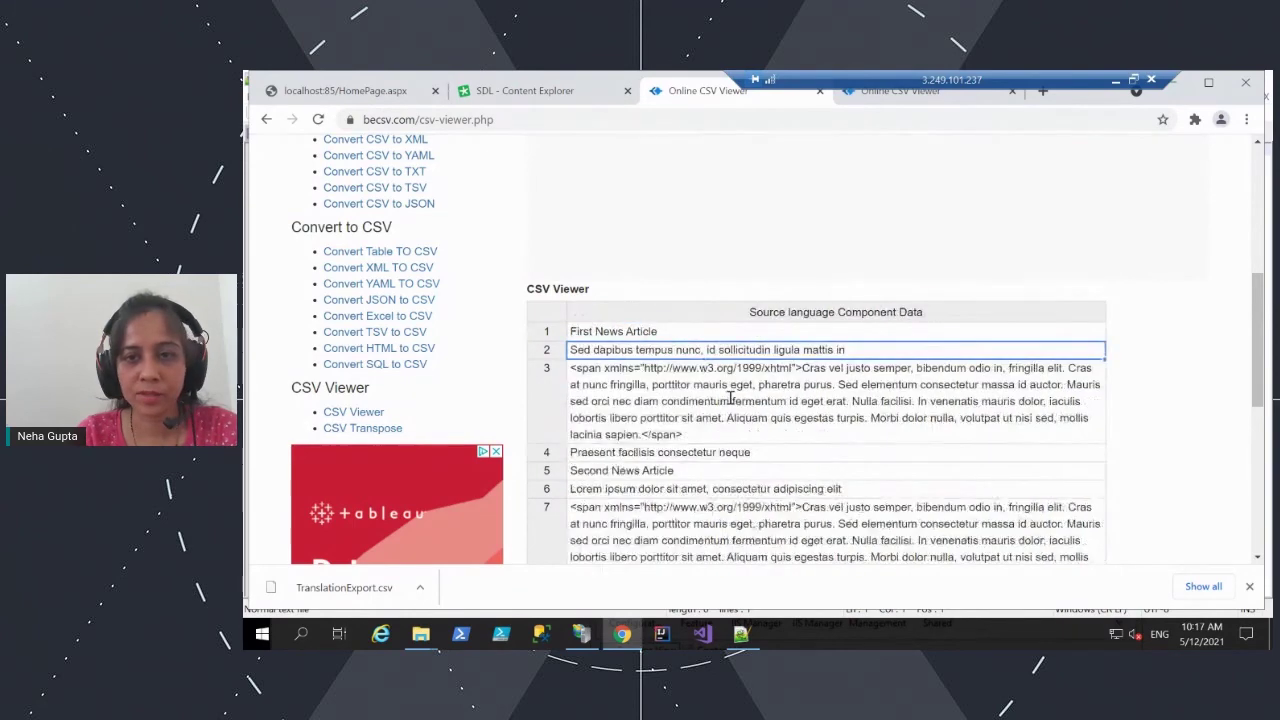
key(Up)
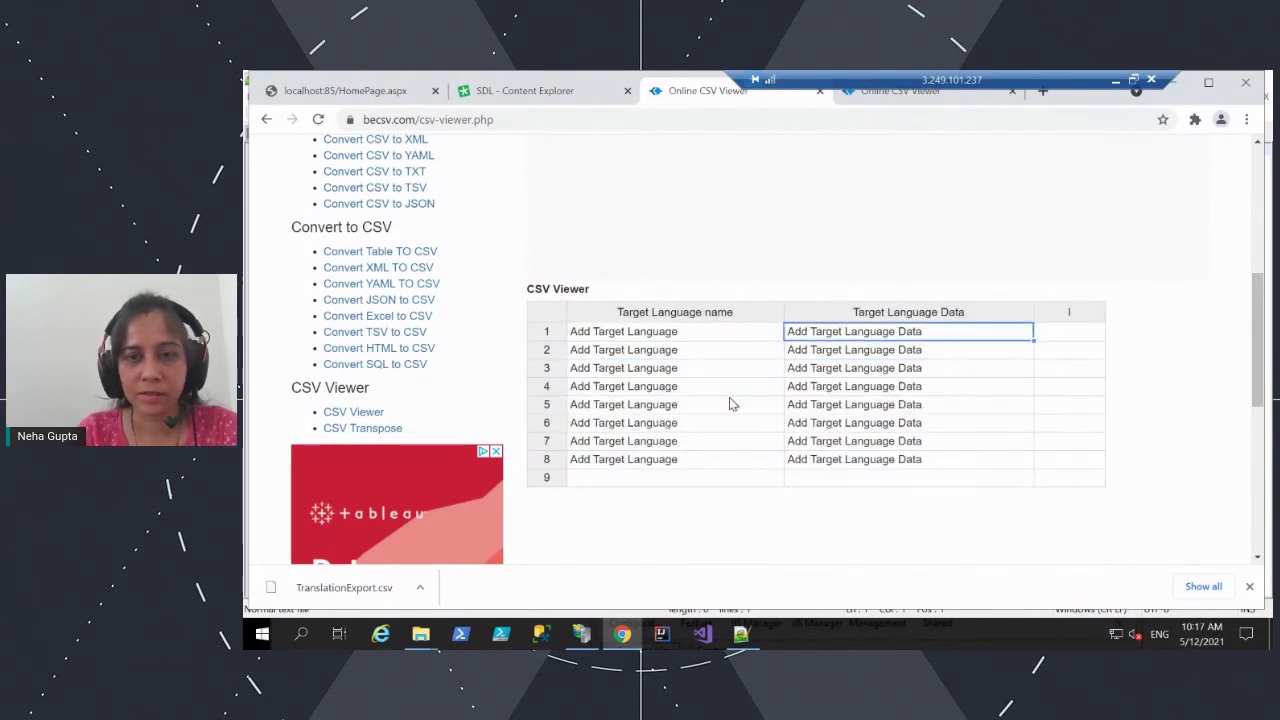
key(Down)
key(Down)
key(Down)
key(Down)
key(Down)
key(Down)
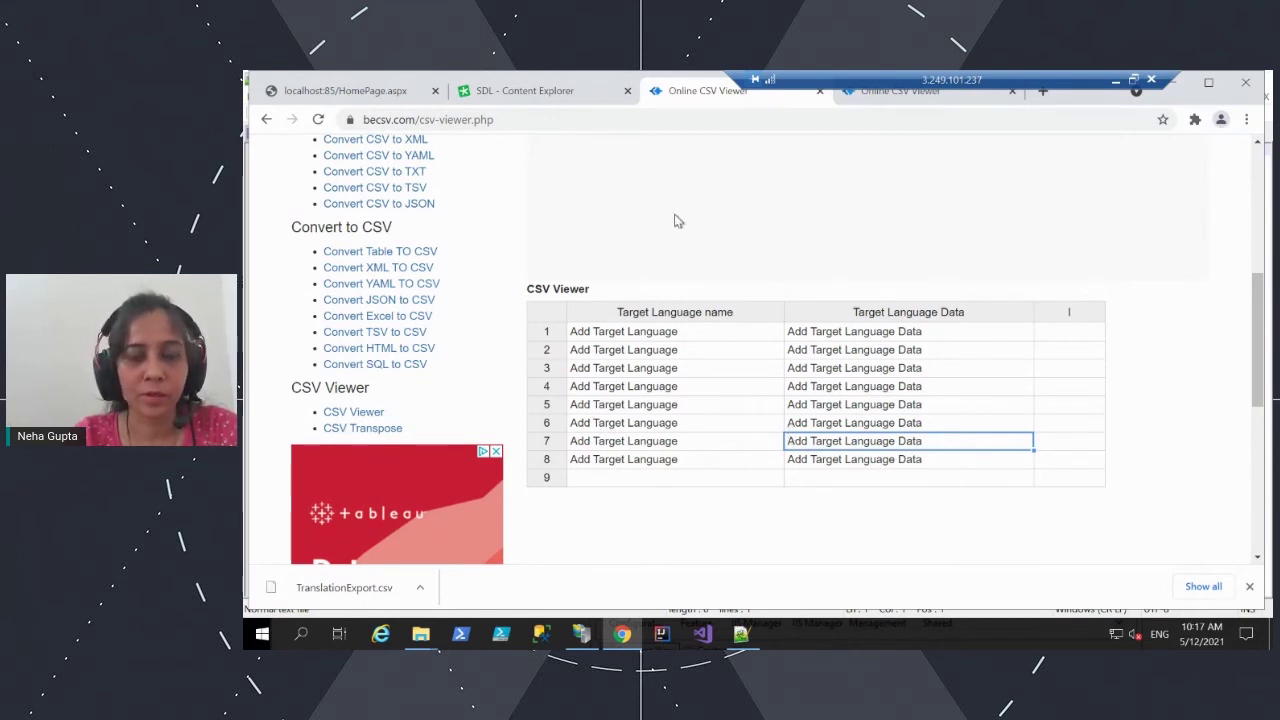
Step: Switch to SDL Content Explorer and open the 200 Regional Content Master(ZH) publication with its folder tree expanded
click(505, 91)
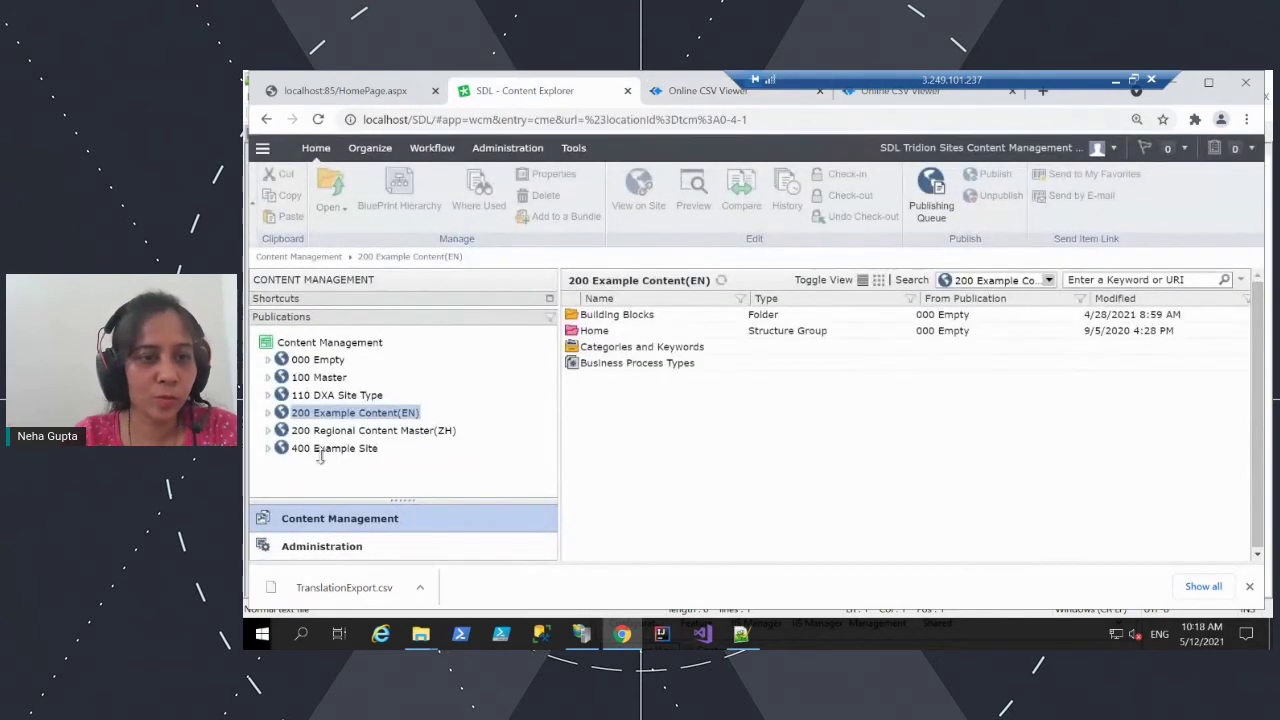
click(268, 431)
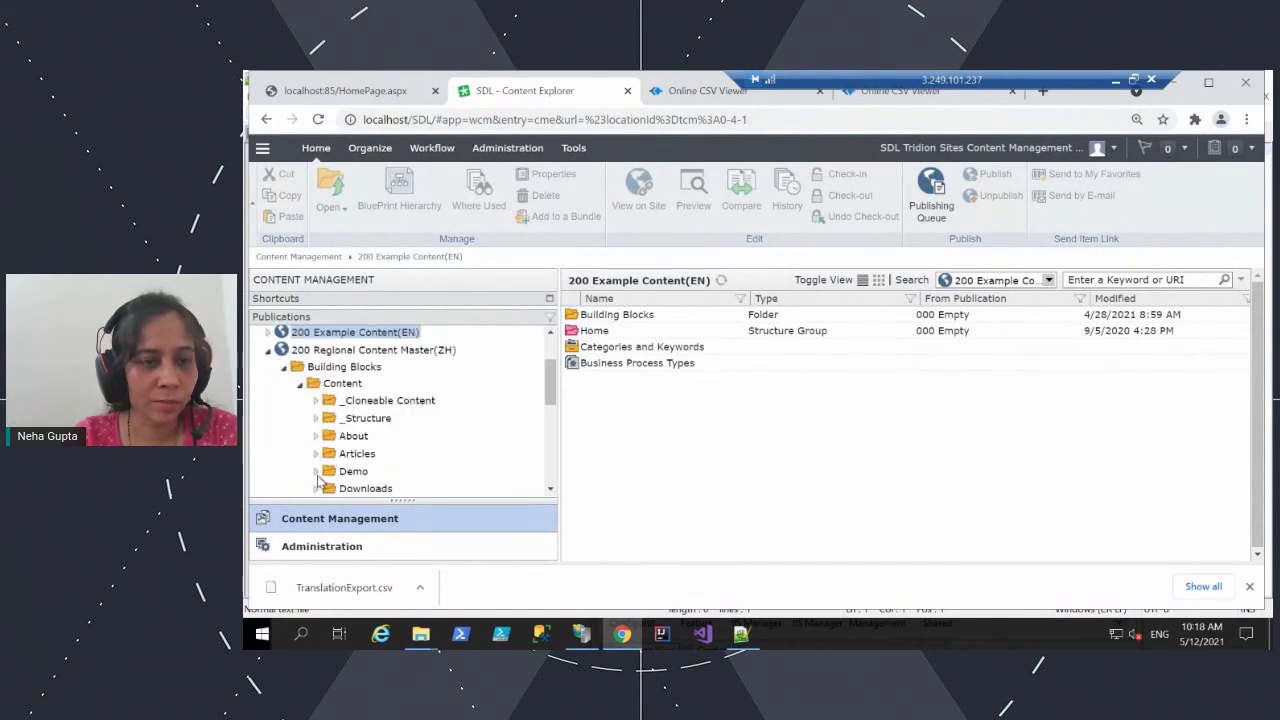
click(427, 352)
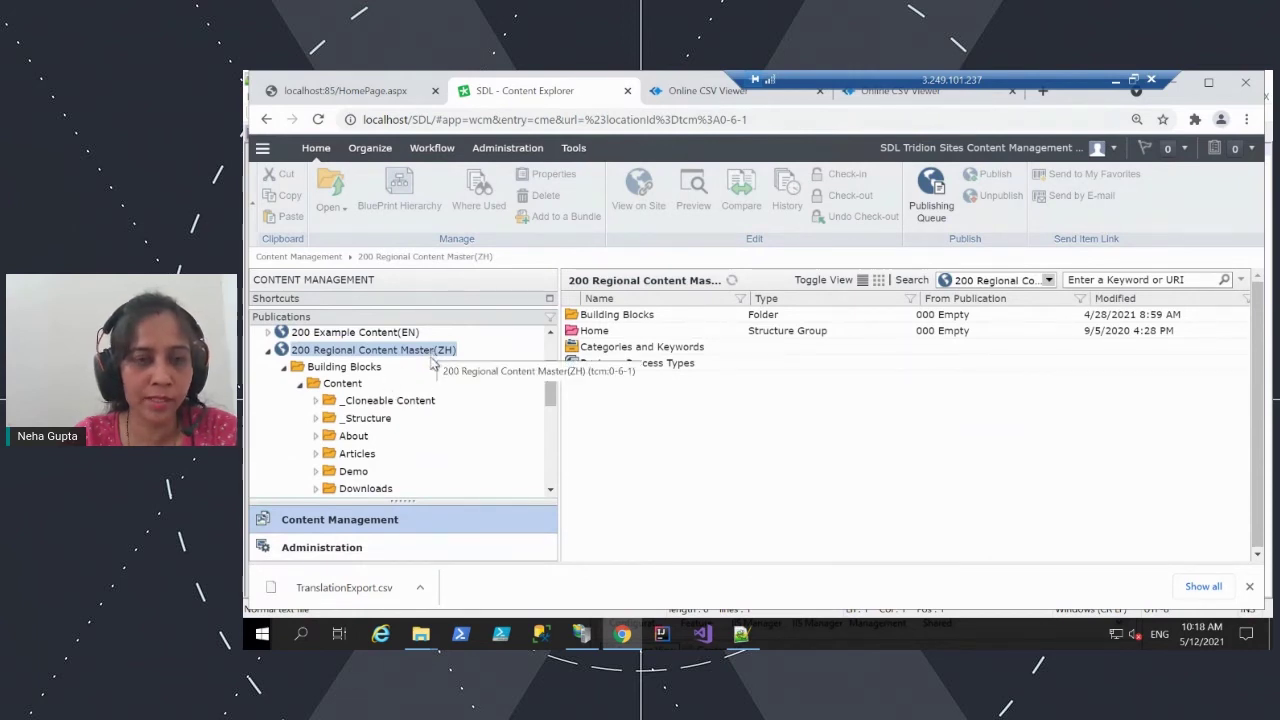
Step: Open the Demo folder of the 200 Regional Content Master(ZH) publication and check which publication Article 1 and Article 2 come from
scroll(350, 440, down, 1)
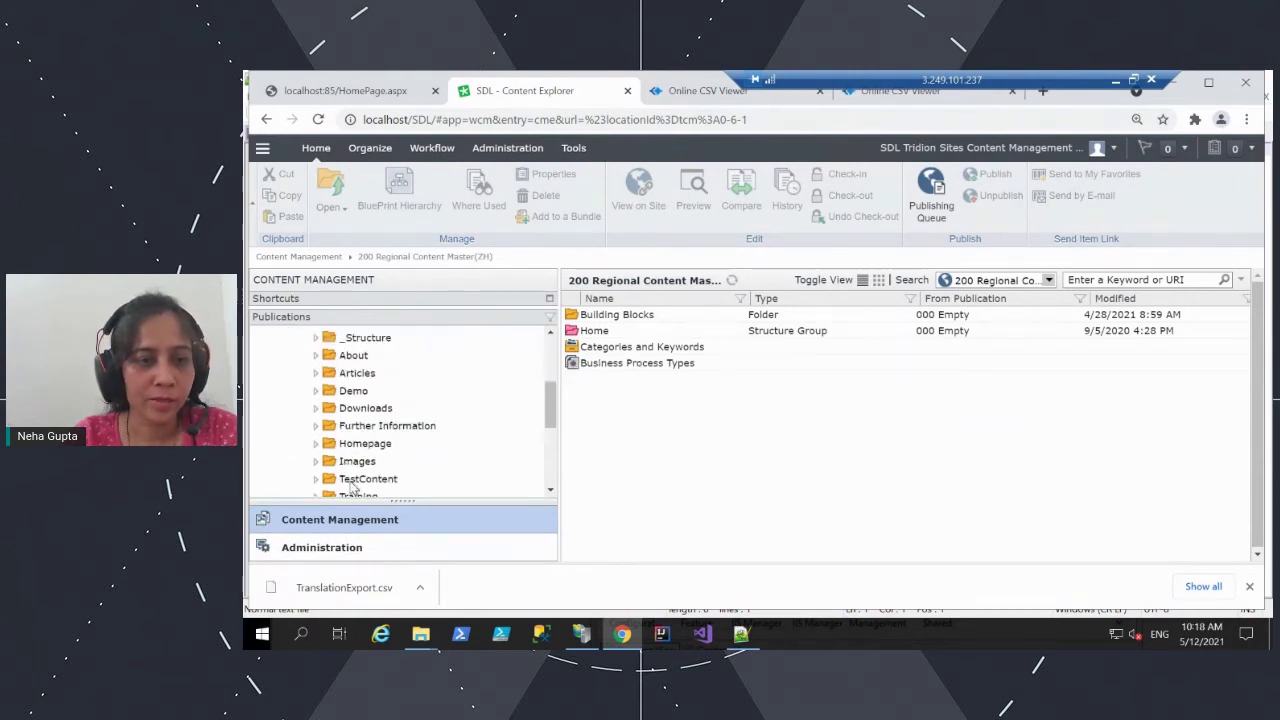
click(354, 391)
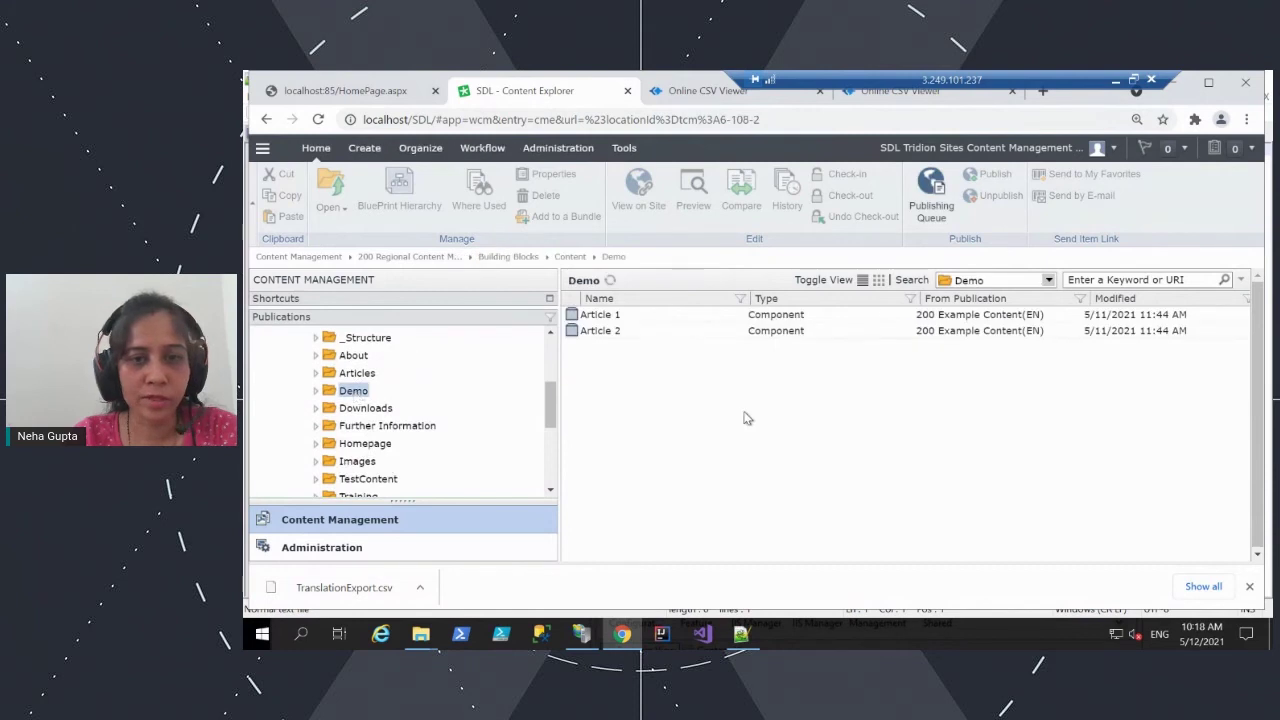
click(979, 316)
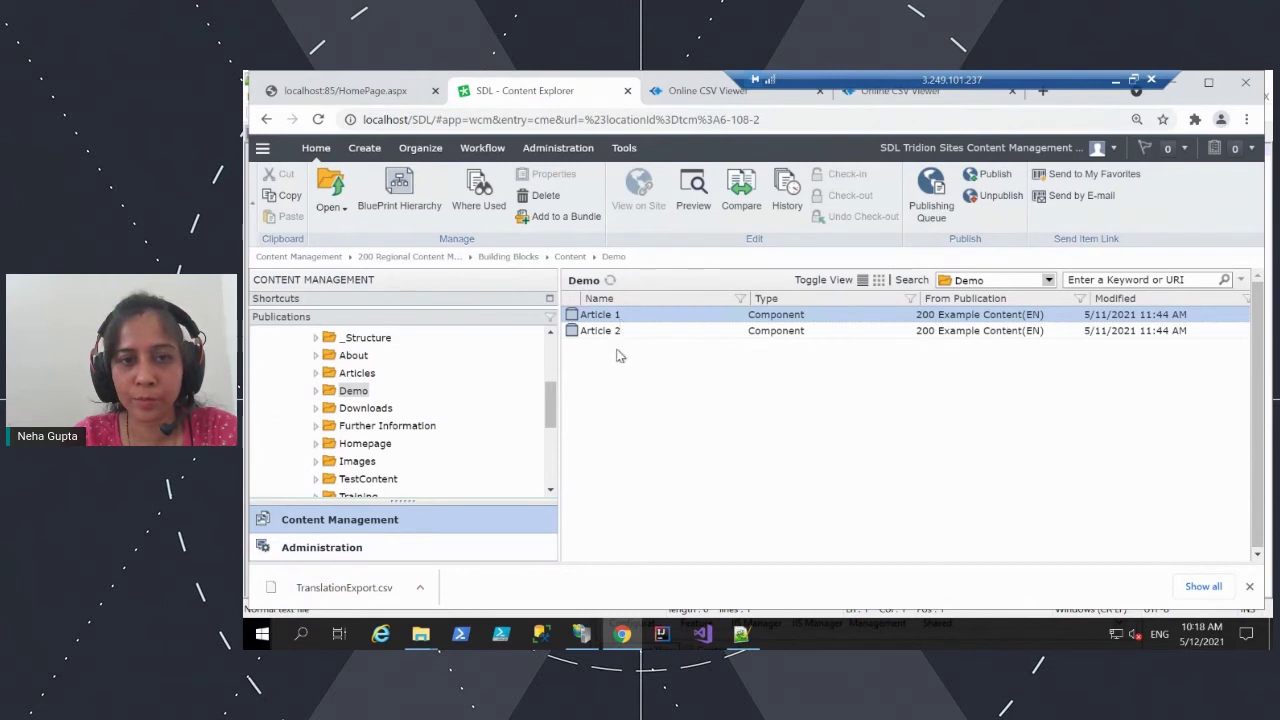
scroll(553, 397, up, 1)
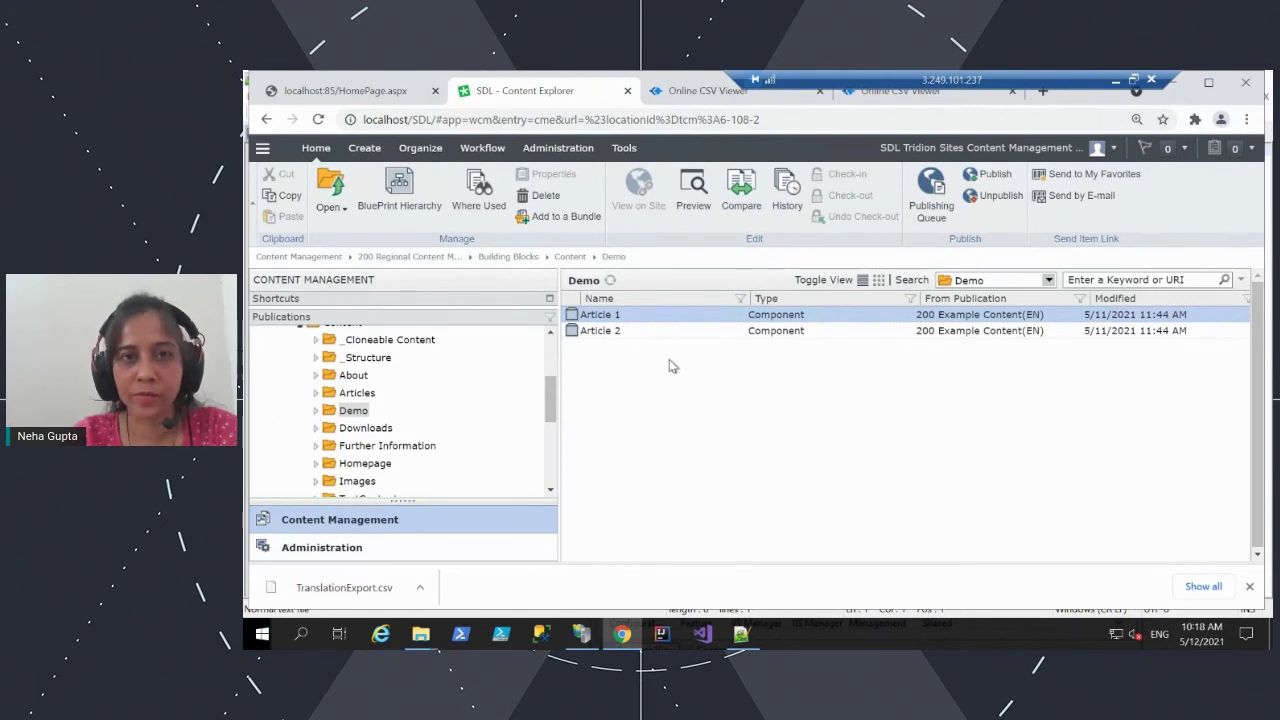
Step: Load TranslationExport_demo.csv from the Downloads folder into the second Online CSV Viewer page and show its table
click(877, 99)
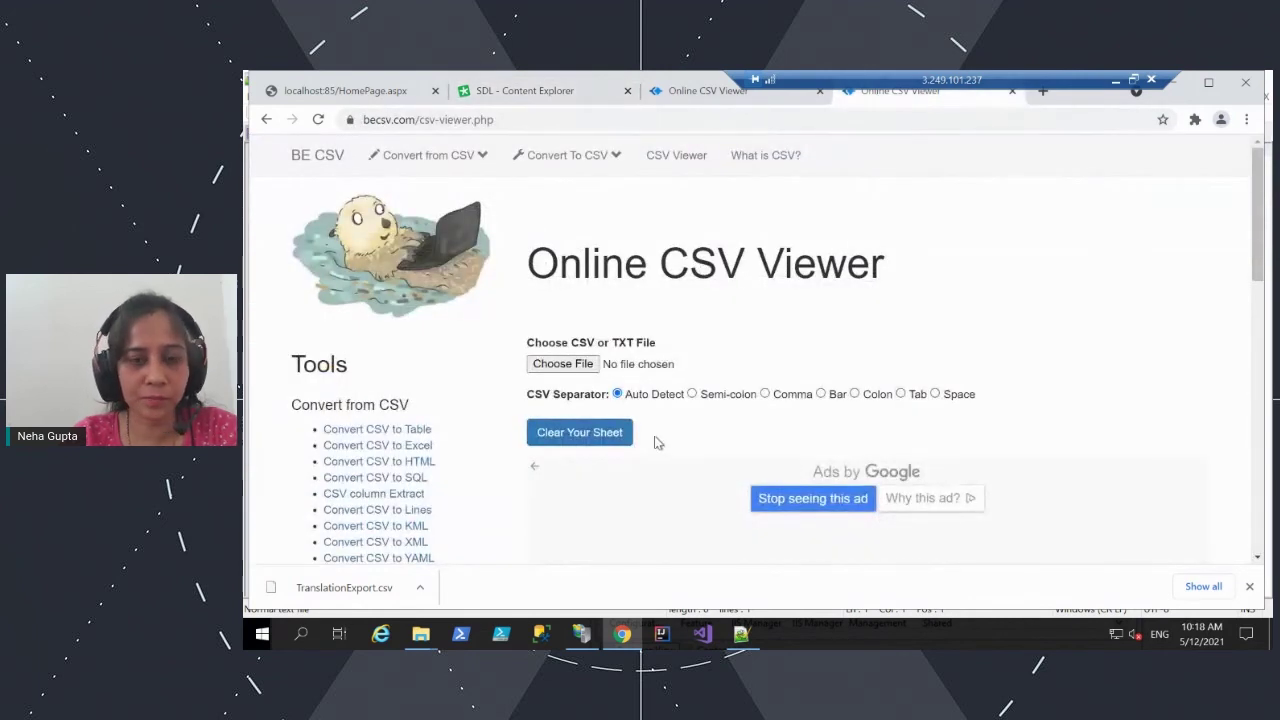
scroll(657, 443, down, 2)
scroll(657, 443, down, 1)
scroll(640, 417, up, 4)
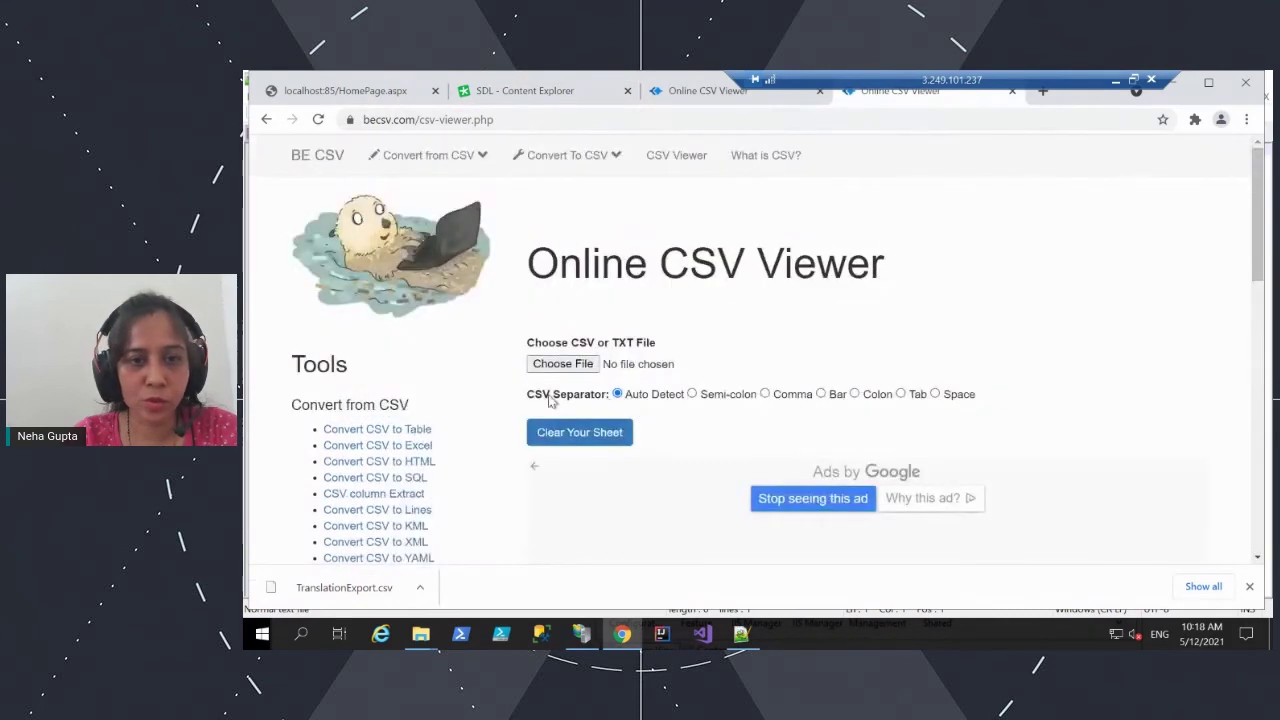
click(558, 366)
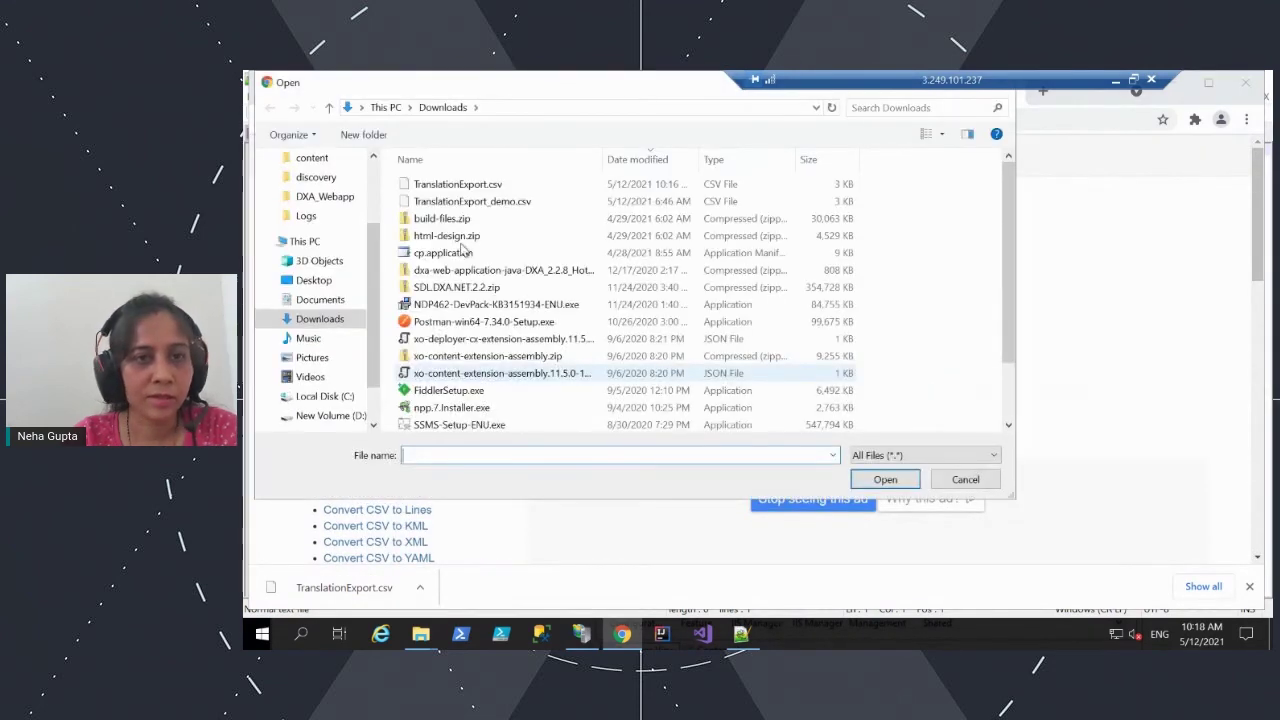
click(493, 201)
click(884, 481)
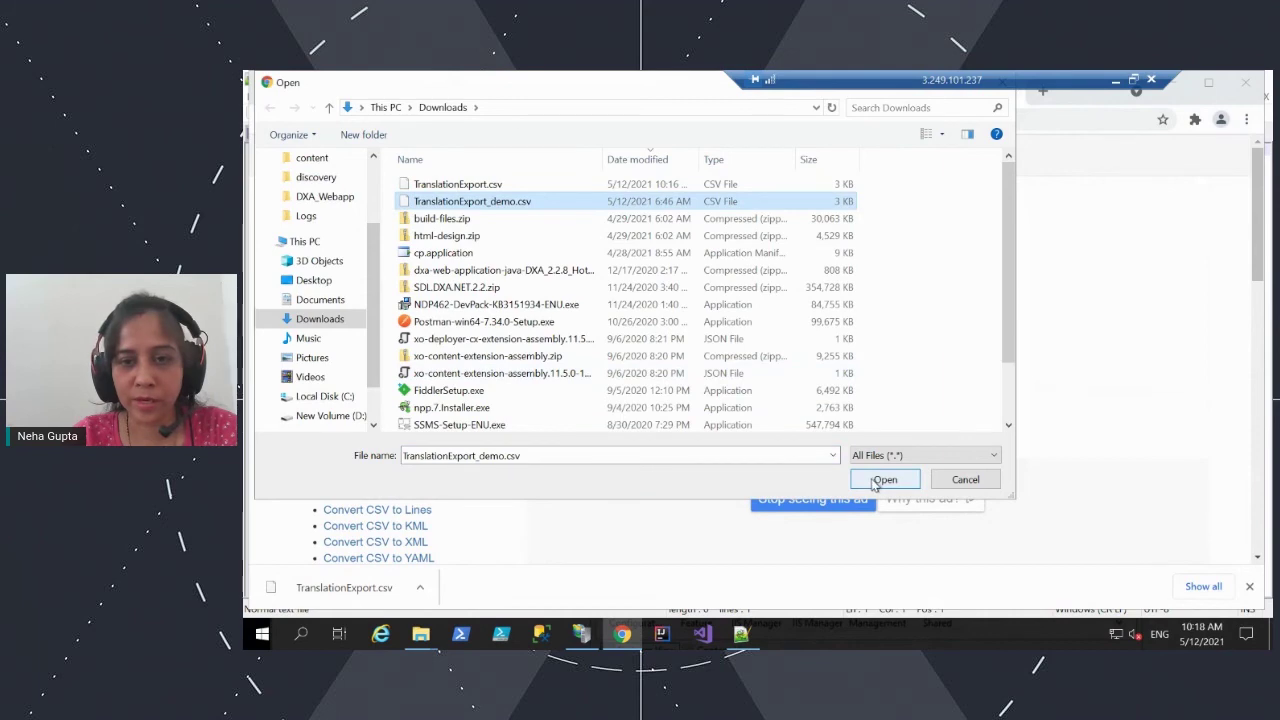
scroll(626, 449, down, 3)
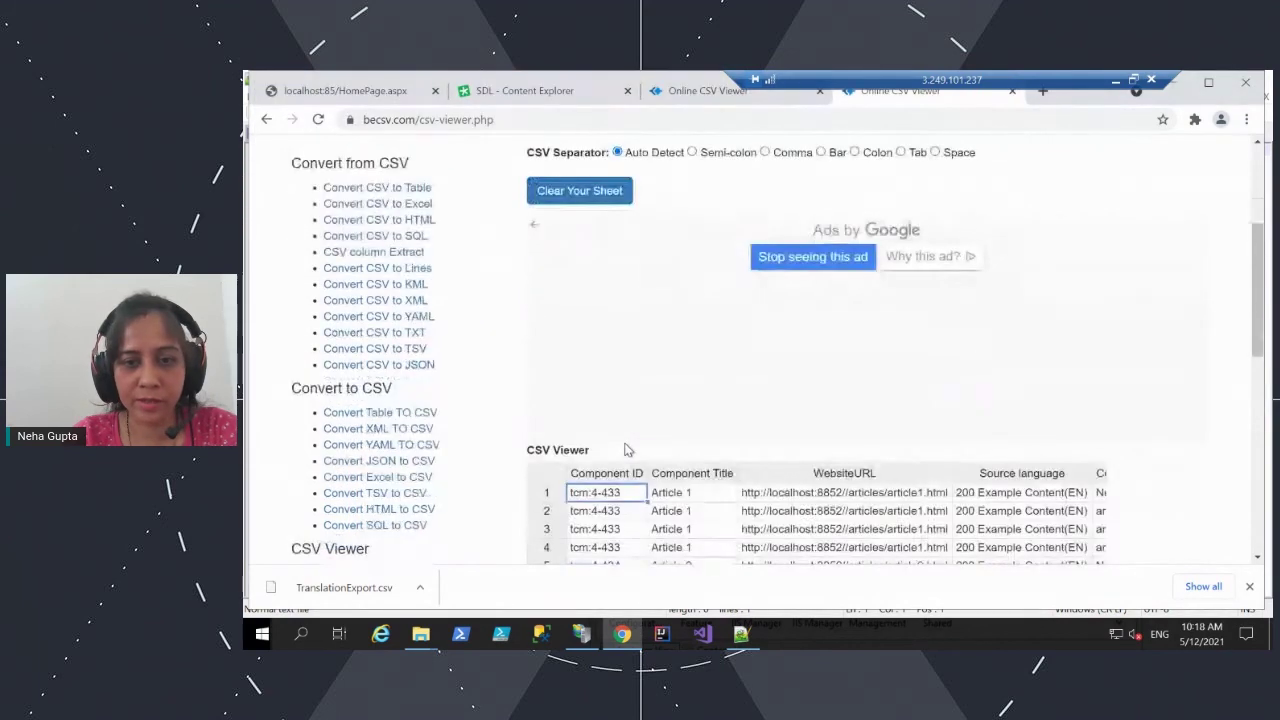
scroll(626, 449, down, 1)
scroll(630, 445, down, 1)
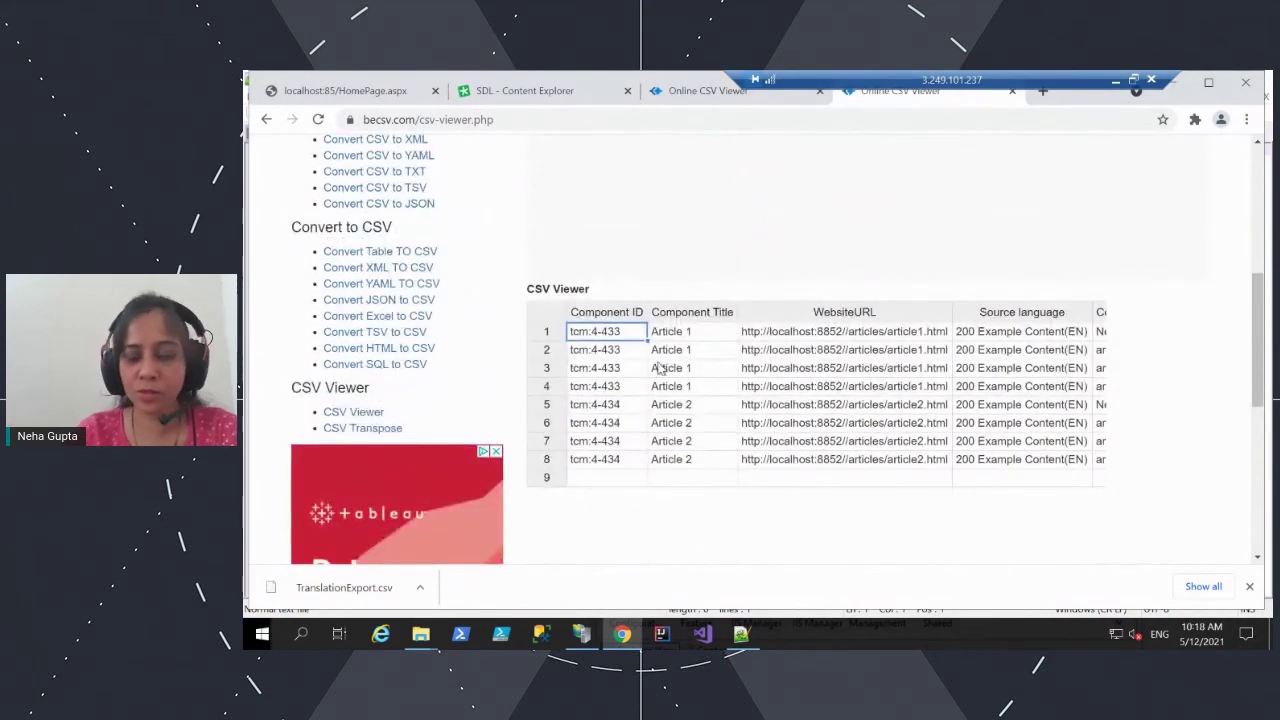
Step: Review the first row across to the Target Language Data column, and read the Chinese translations down to row 3
key(Right)
key(Right)
key(Right)
key(Right)
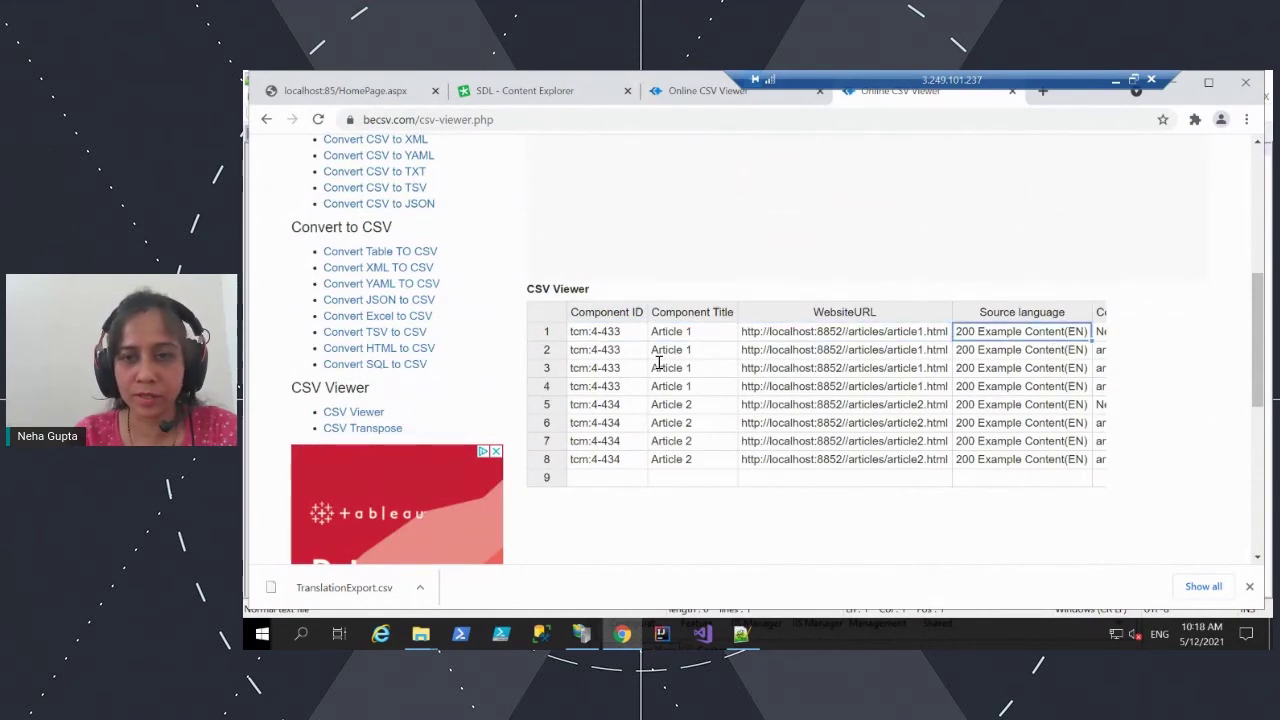
key(Right)
key(Right)
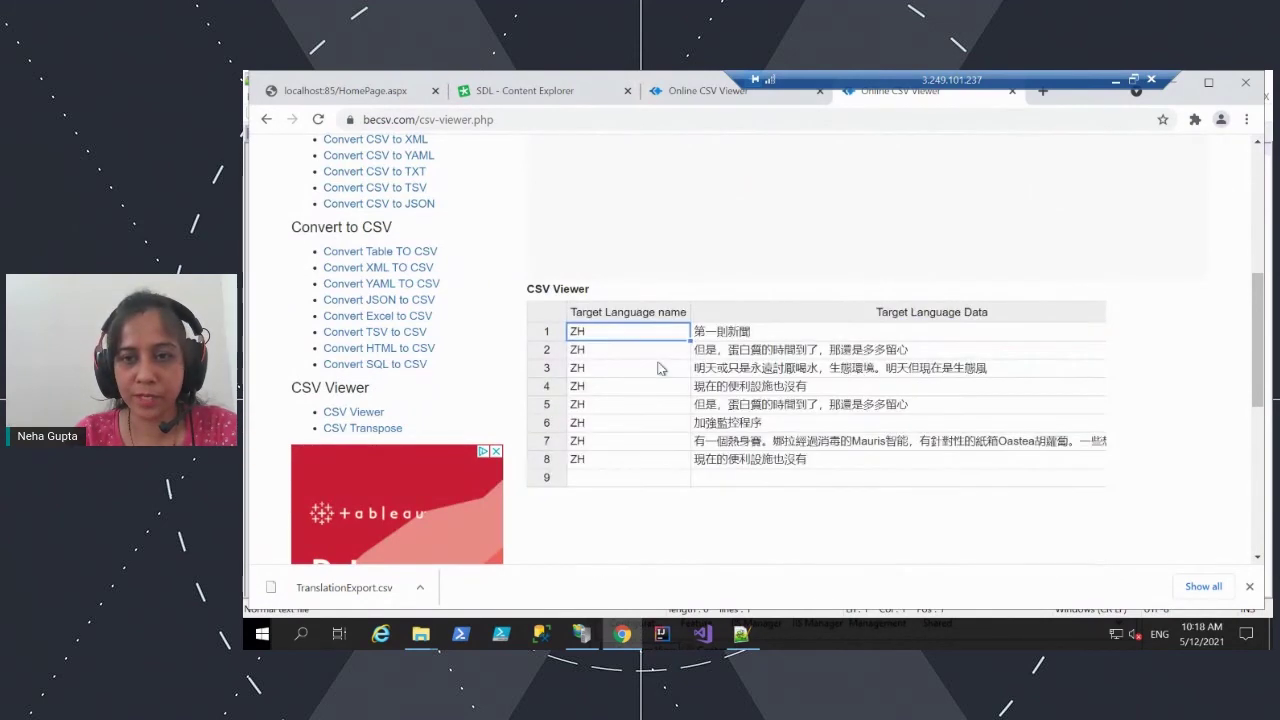
key(Right)
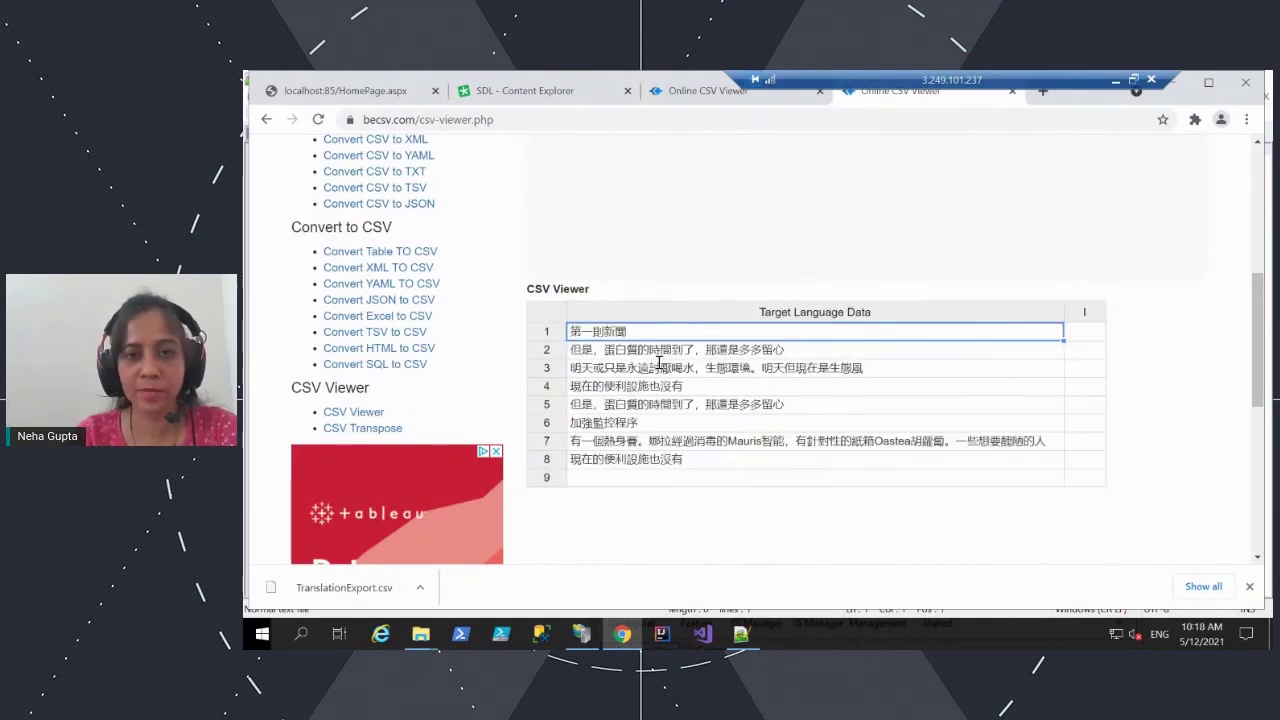
key(Down)
key(Down)
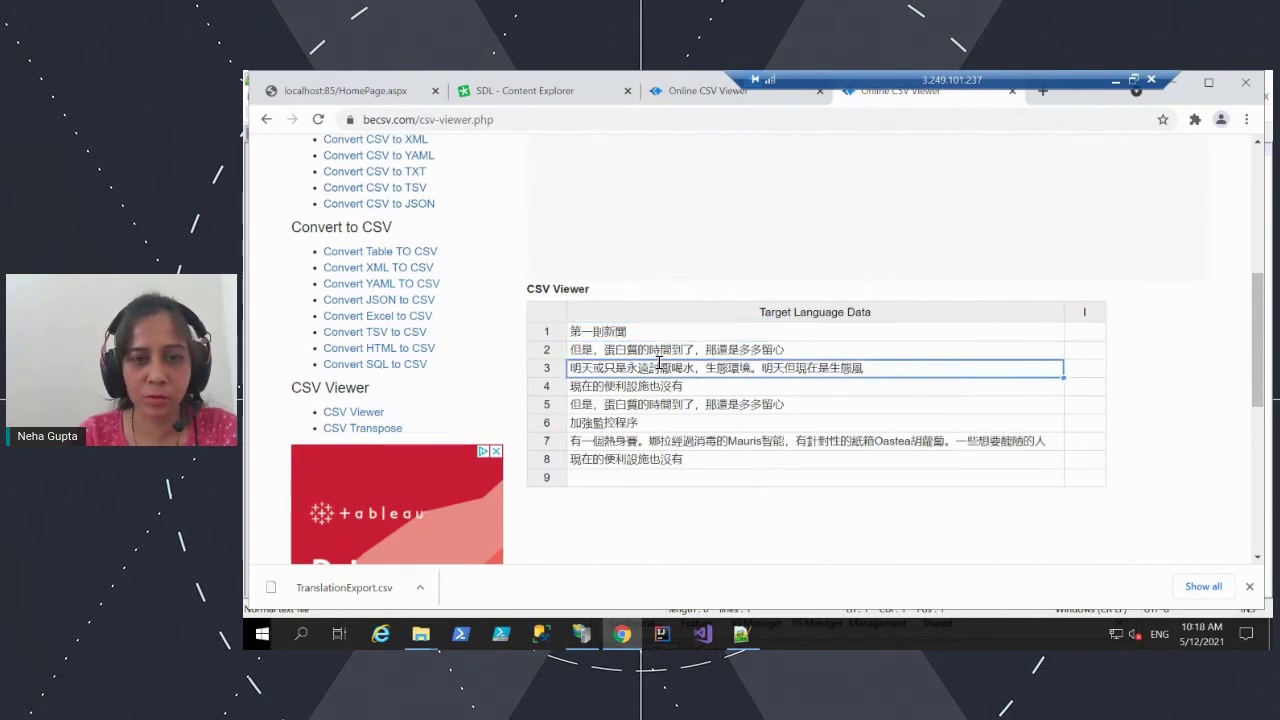
Step: Compare the source language component data with the target language name and translated data, returning to row 1
key(Left)
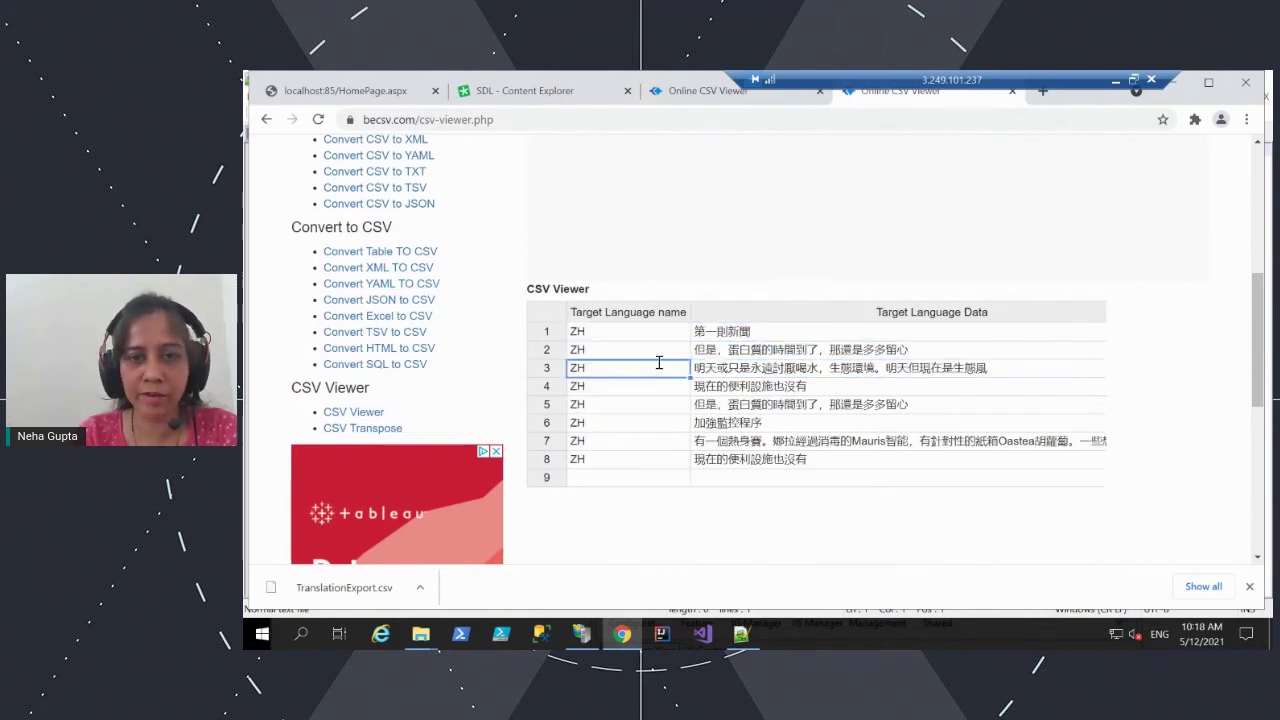
key(Left)
key(Up)
key(Up)
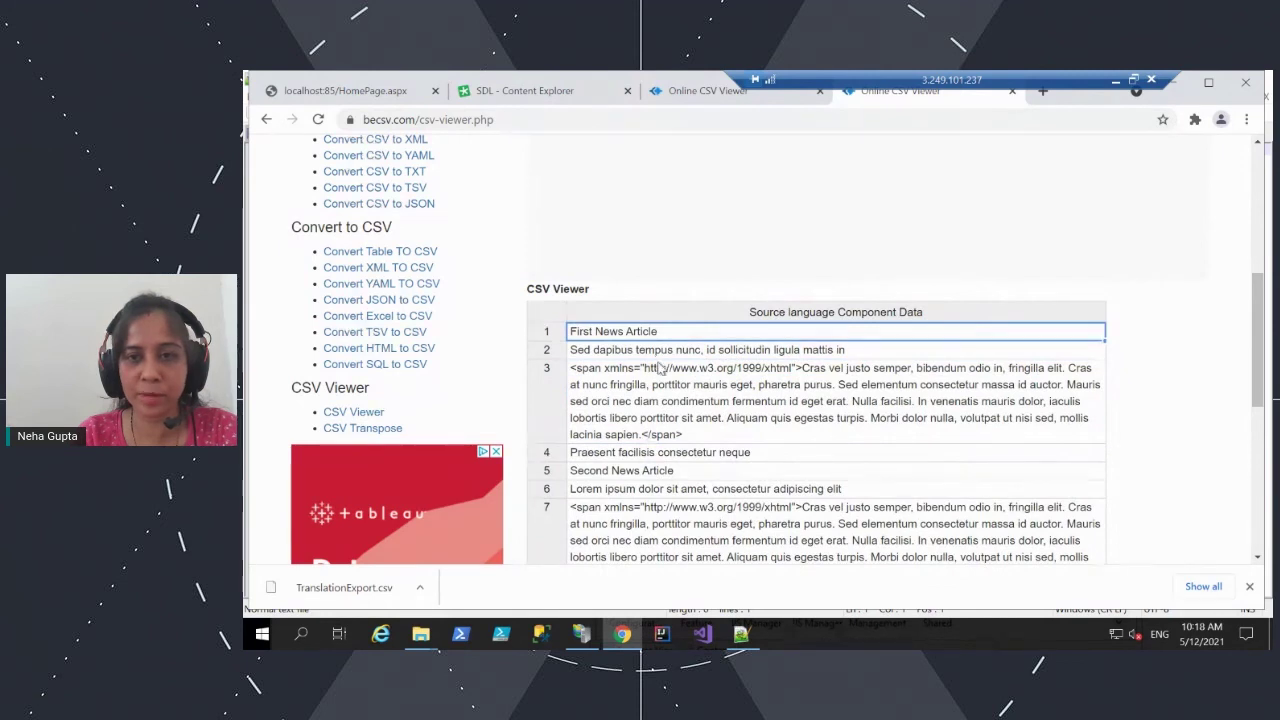
key(Right)
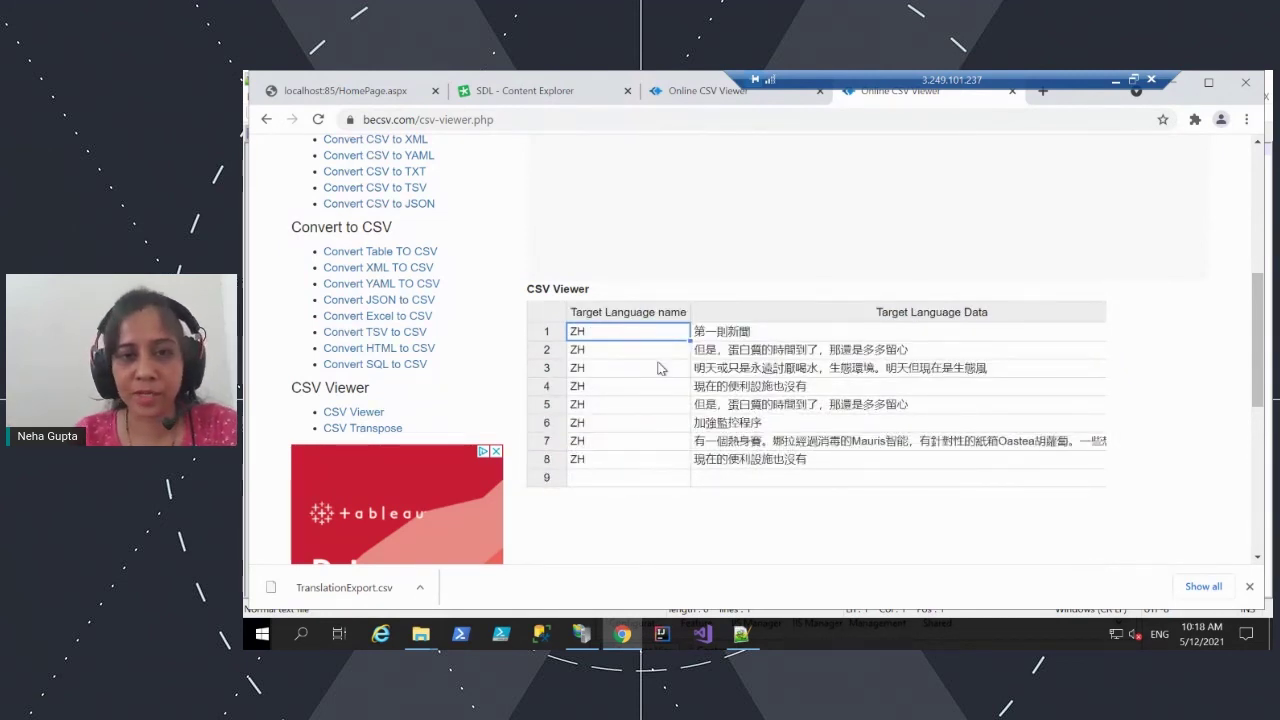
key(Right)
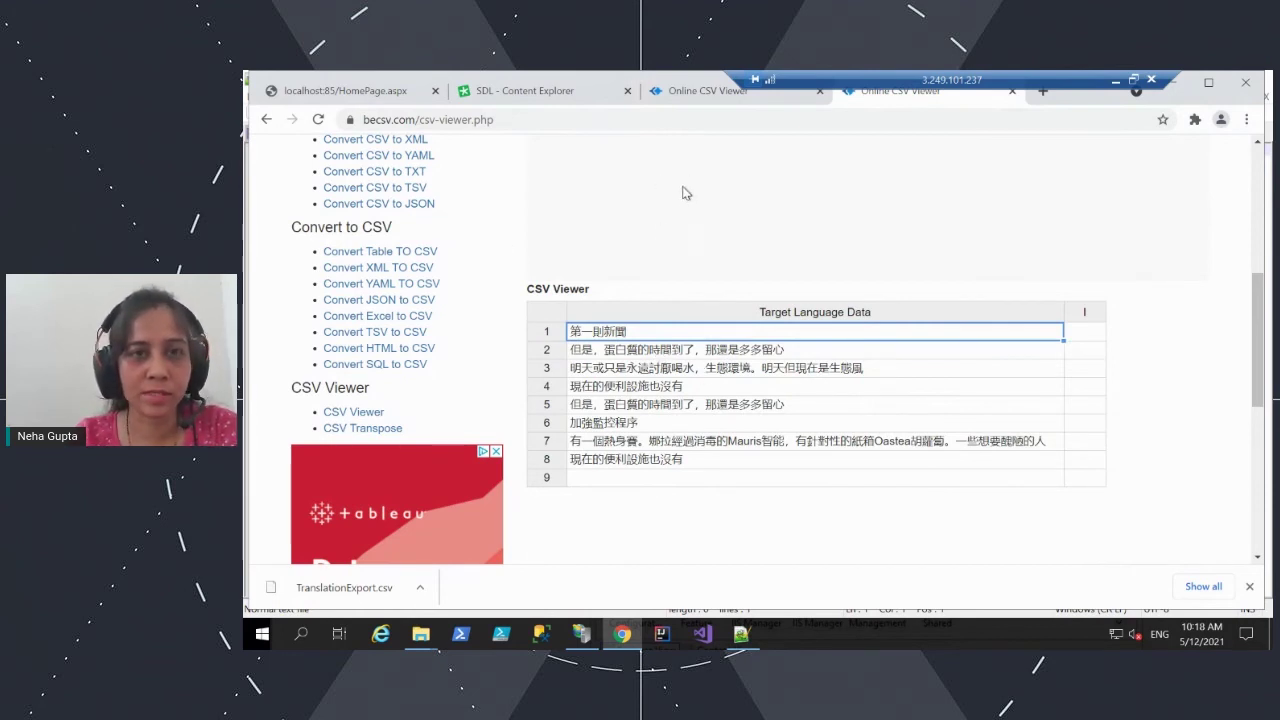
Step: Open the Translation Import Utility from the utility home page and choose 200 Regional Content Master(ZH) as target publication
click(370, 92)
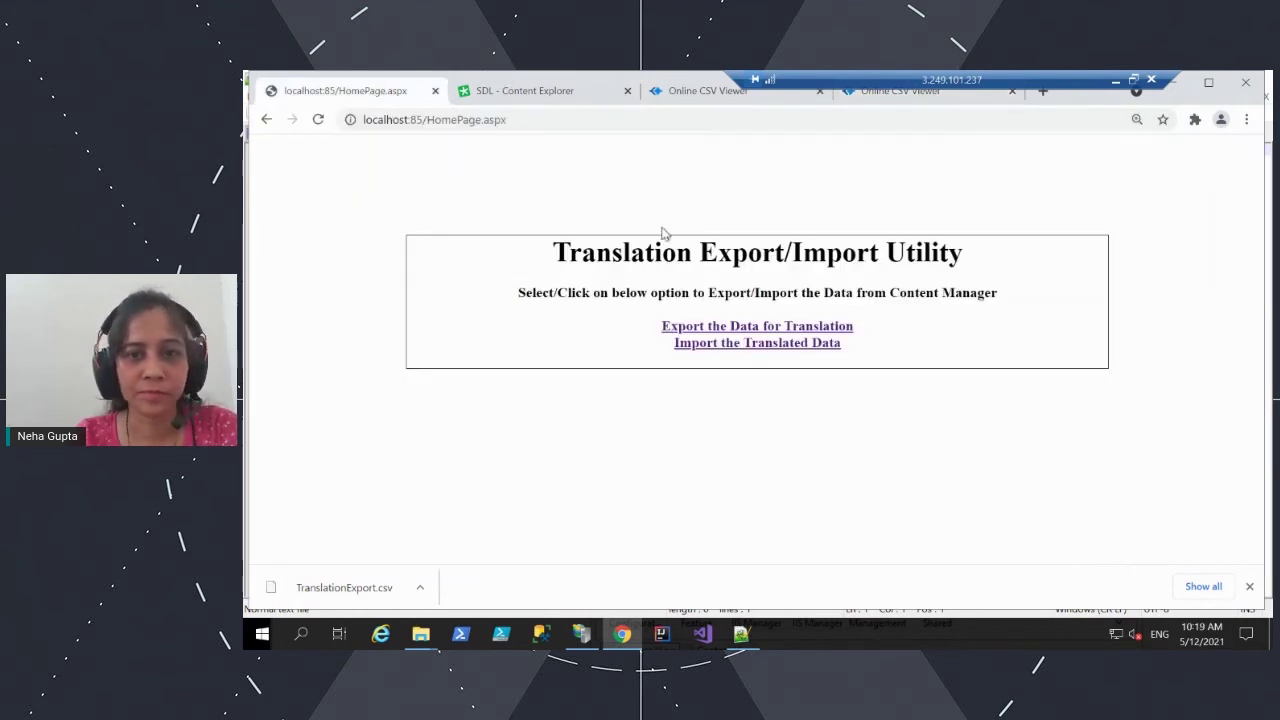
click(726, 344)
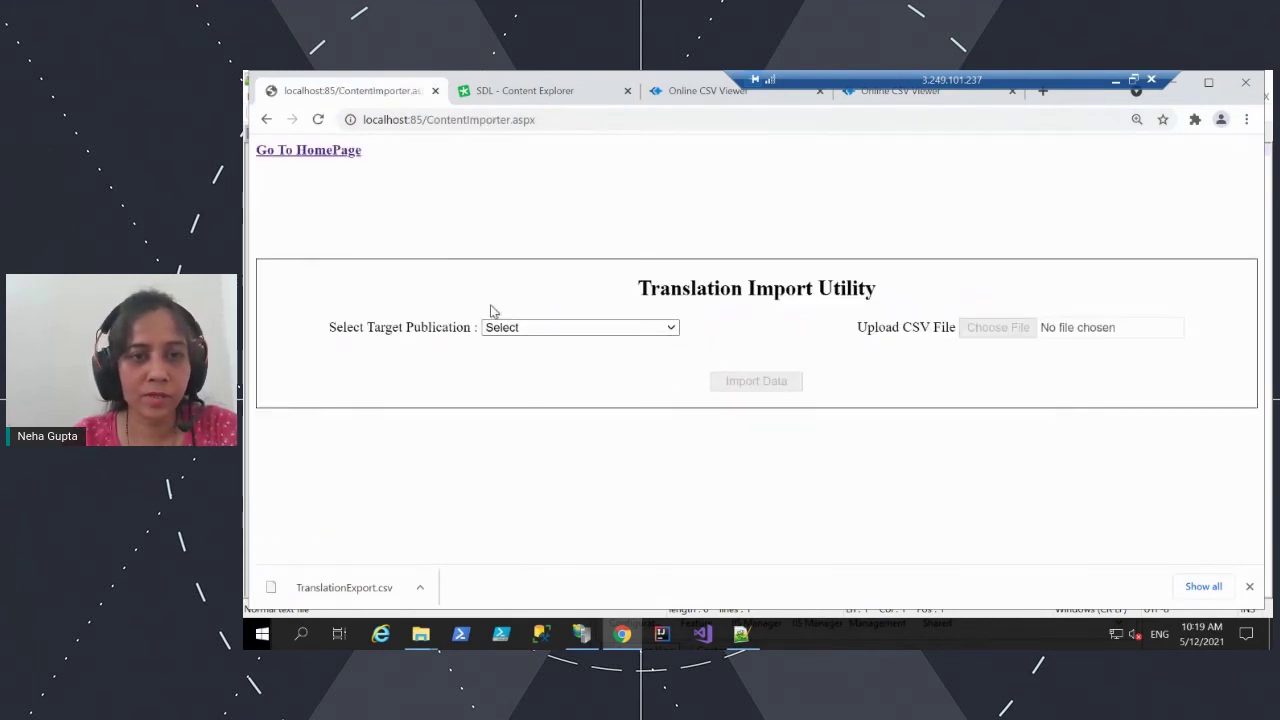
click(671, 330)
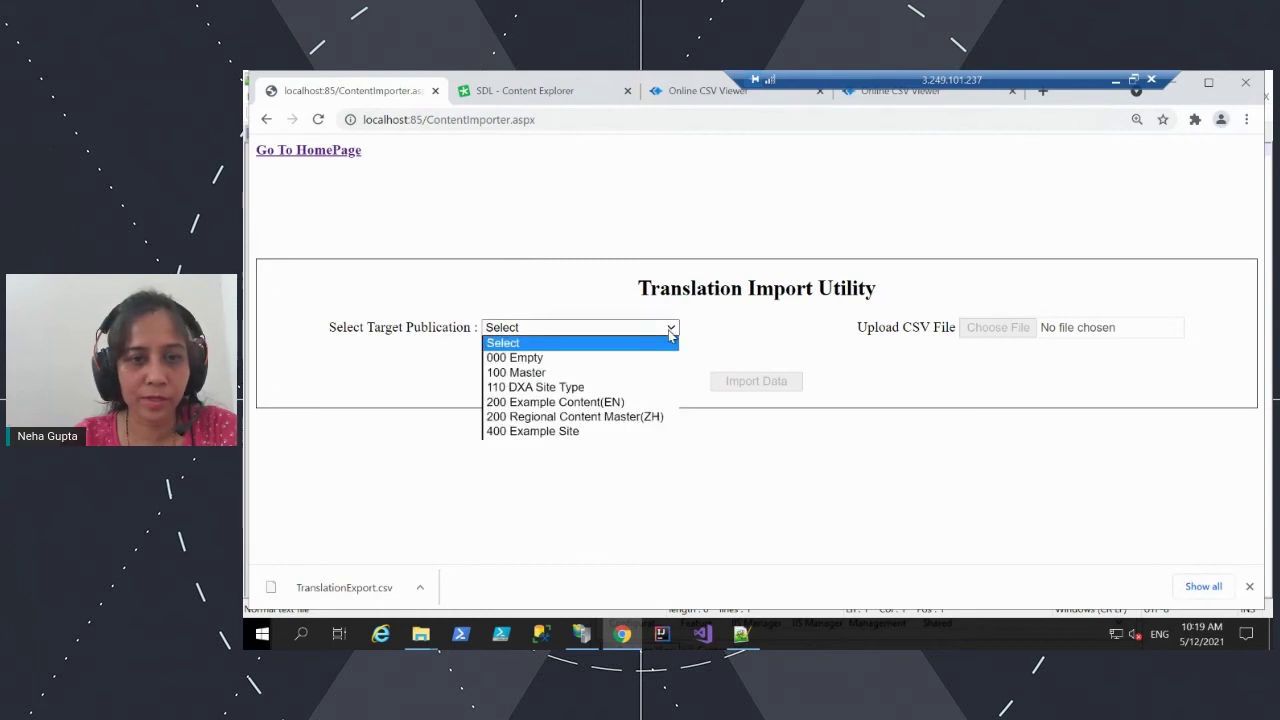
click(572, 418)
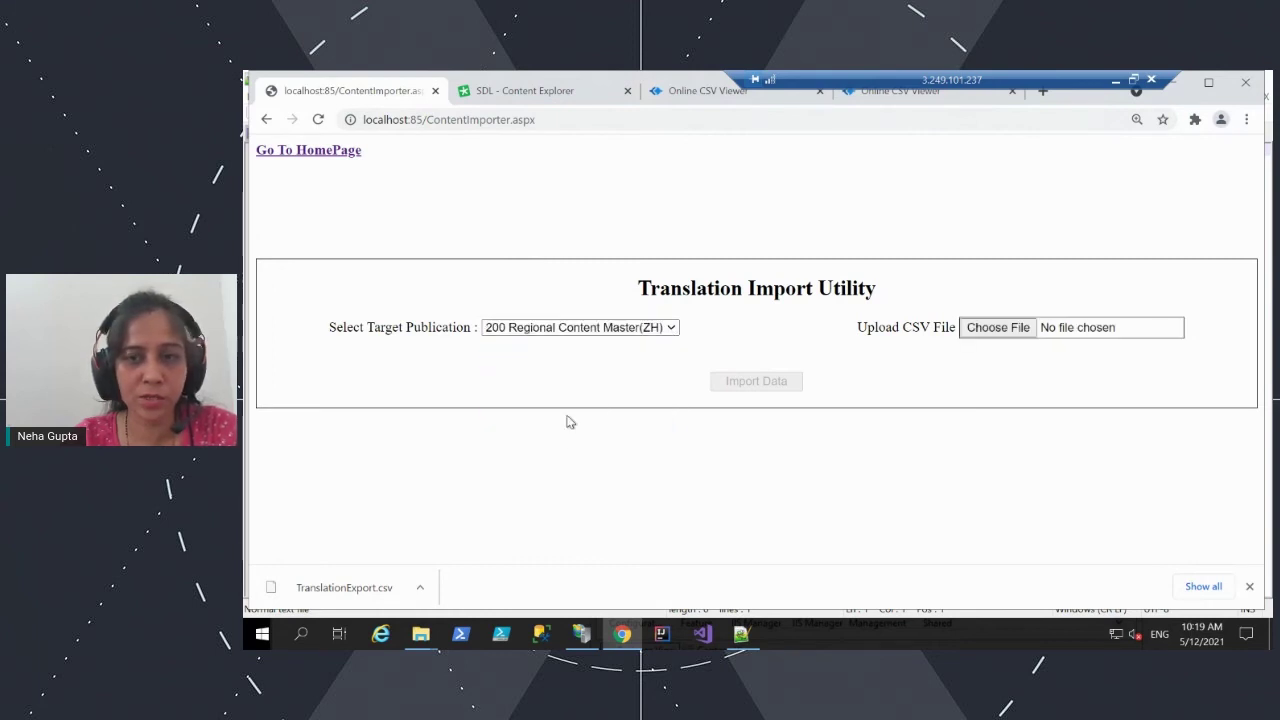
Step: Upload TranslationExport_demo.csv from the Downloads folder and import its data into the target publication
click(1016, 329)
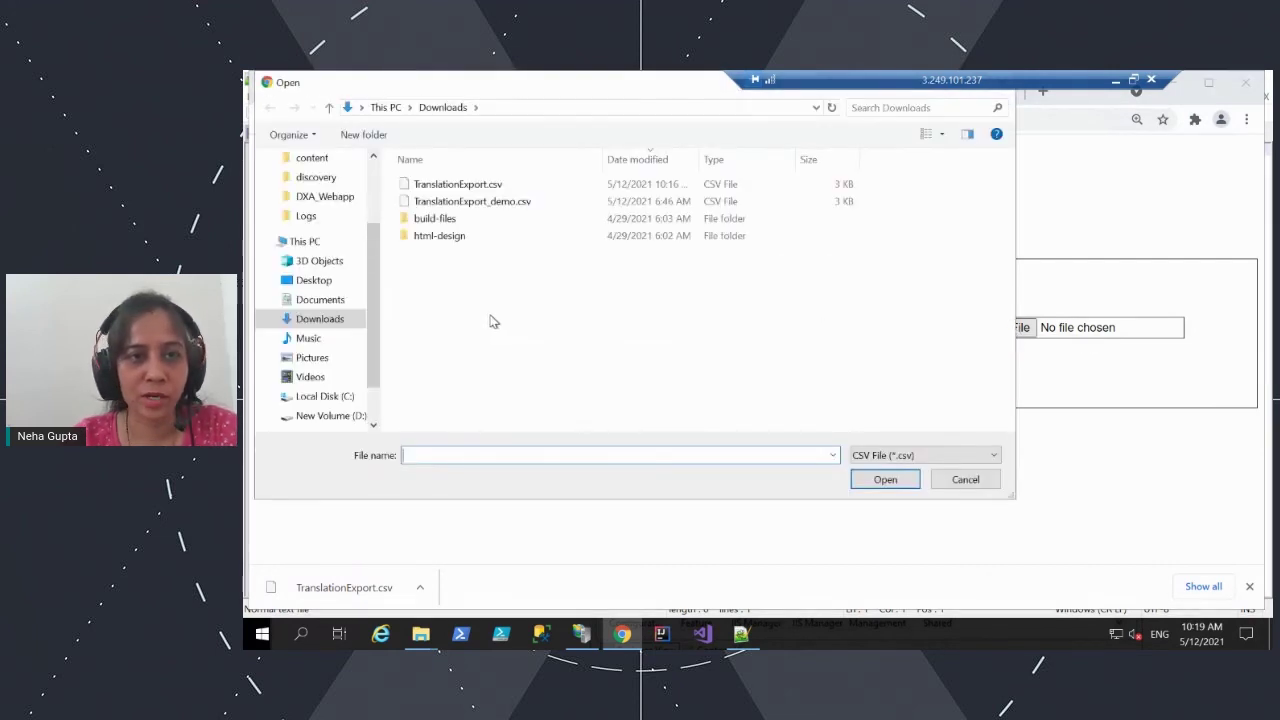
click(516, 203)
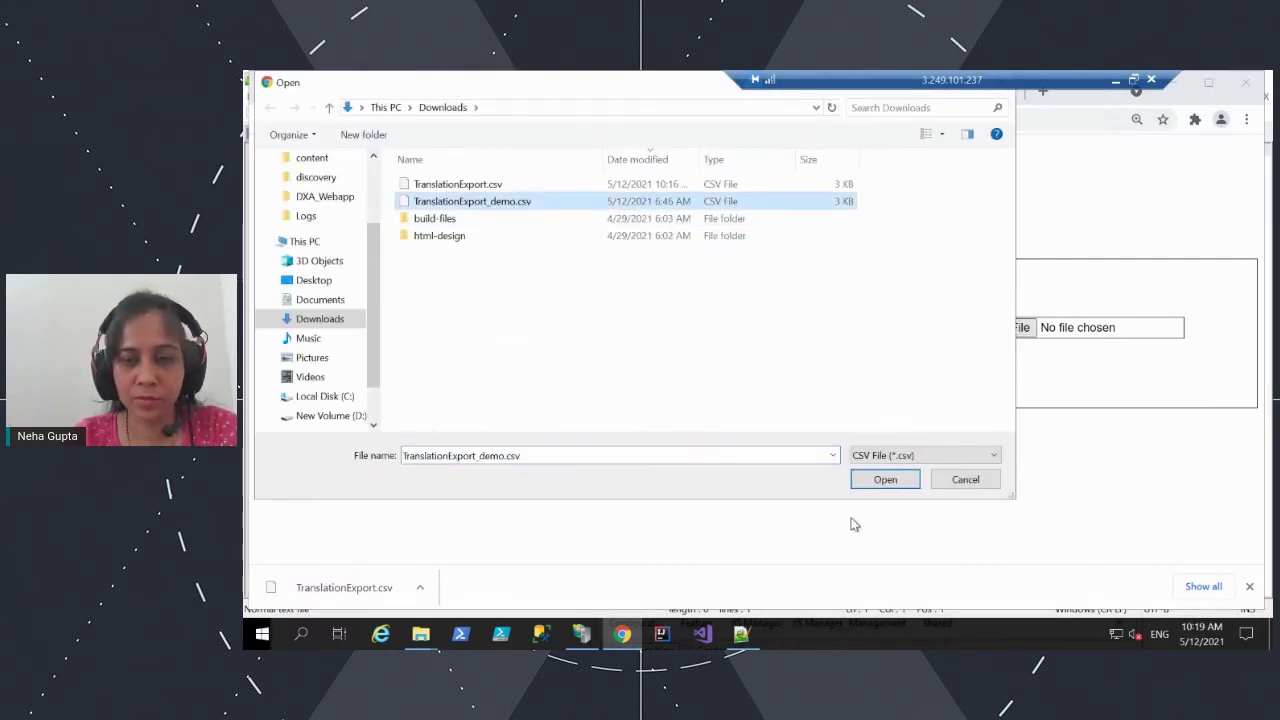
click(885, 480)
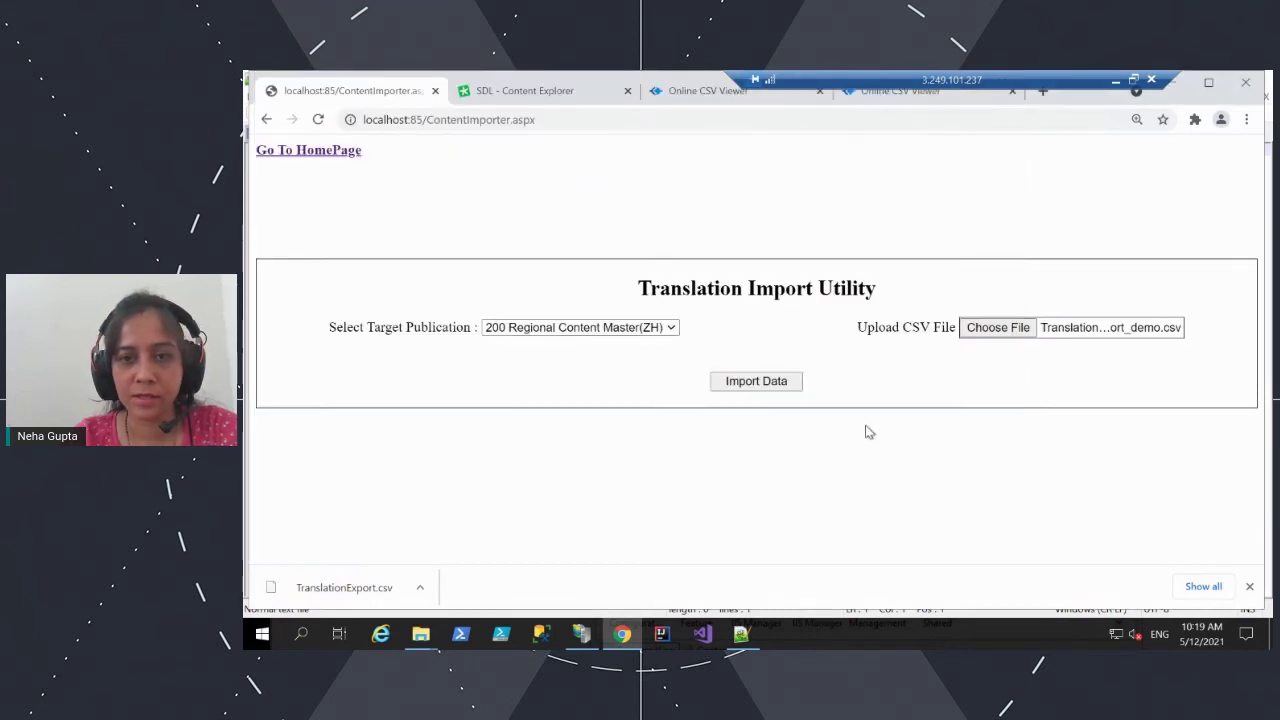
click(767, 383)
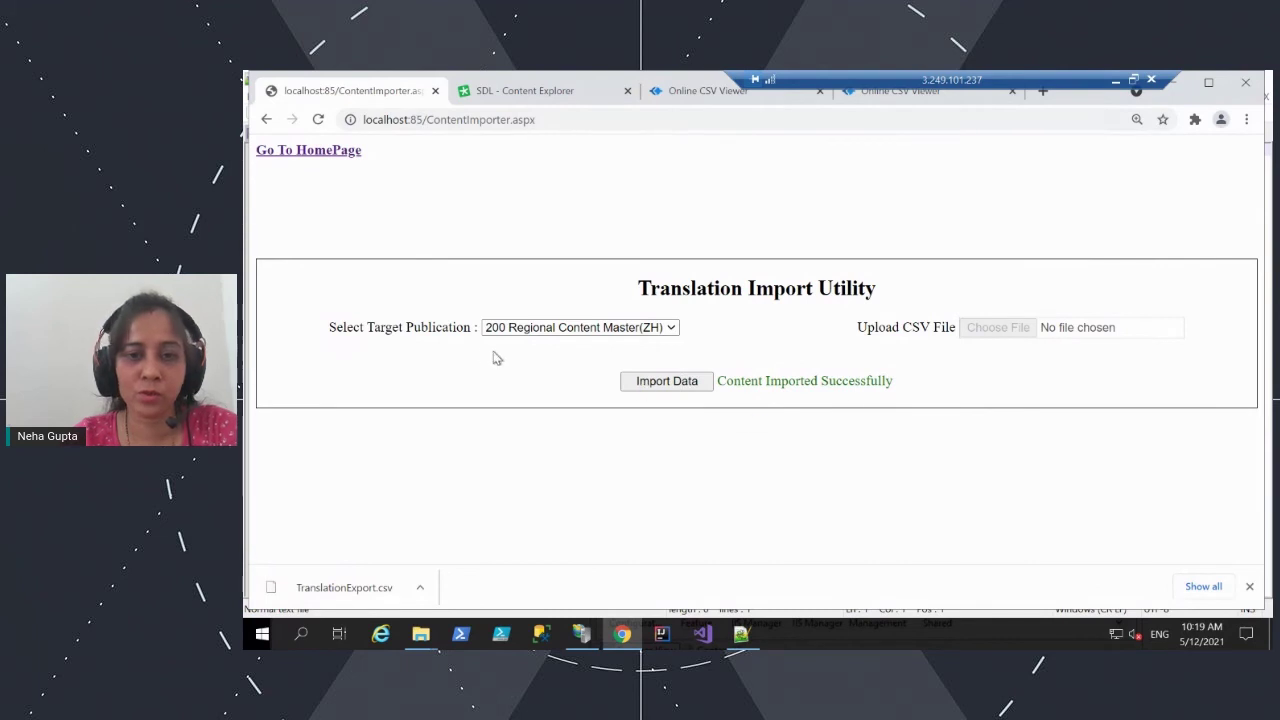
Step: Switch to SDL Content Explorer and refresh the Demo folder's item list to check the articles' source publication
click(520, 92)
scroll(354, 440, up, 2)
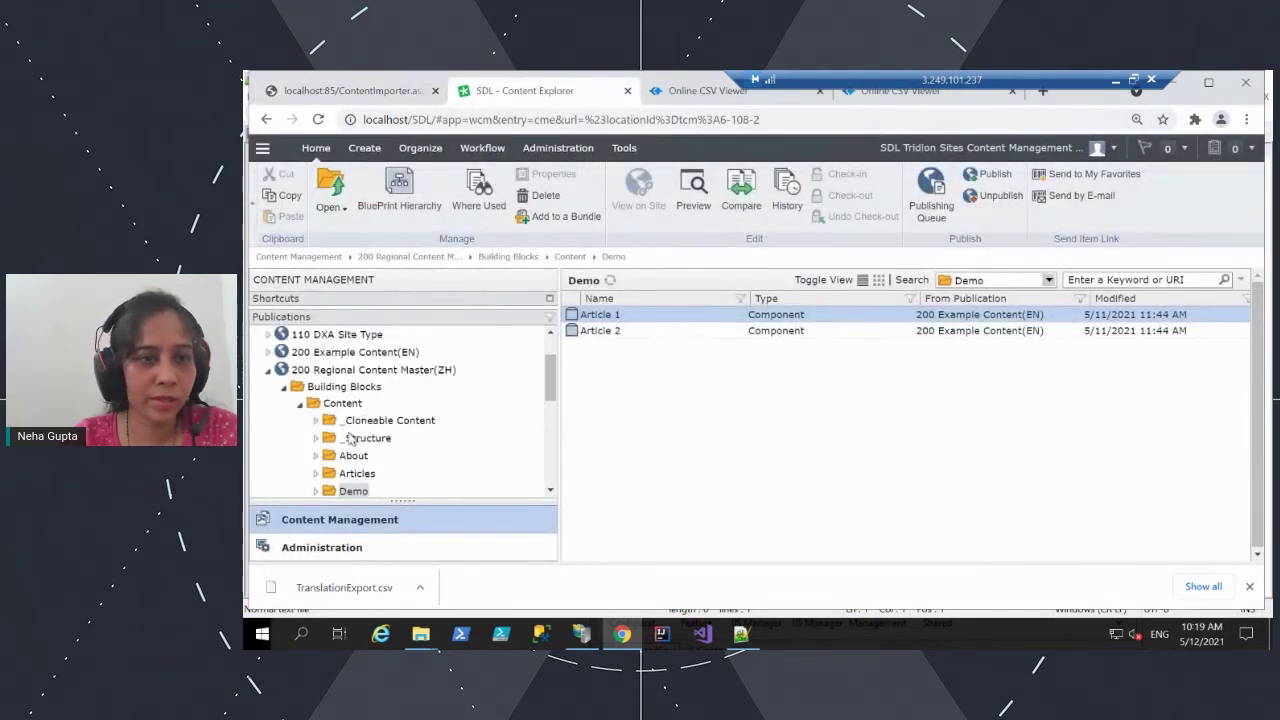
click(610, 280)
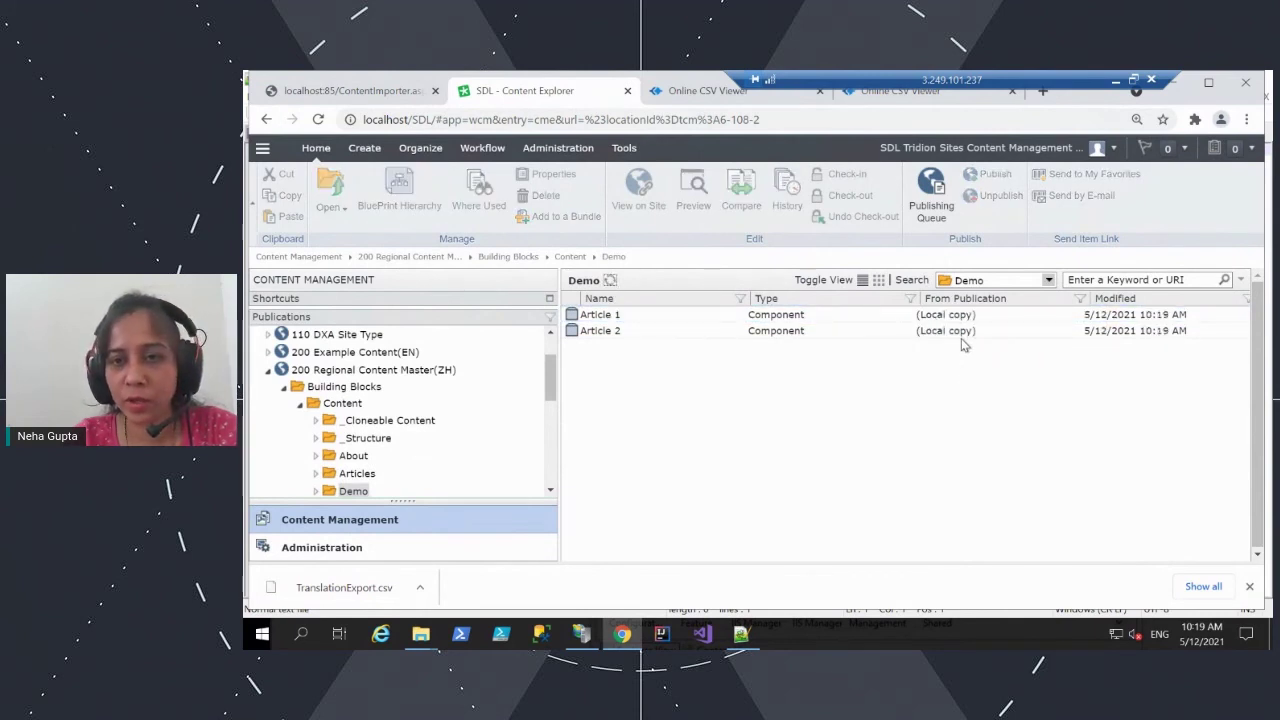
Step: Open Article 1 from the Demo folder, examine its headline, article body and media caption for the Chinese translation, and close it
click(612, 318)
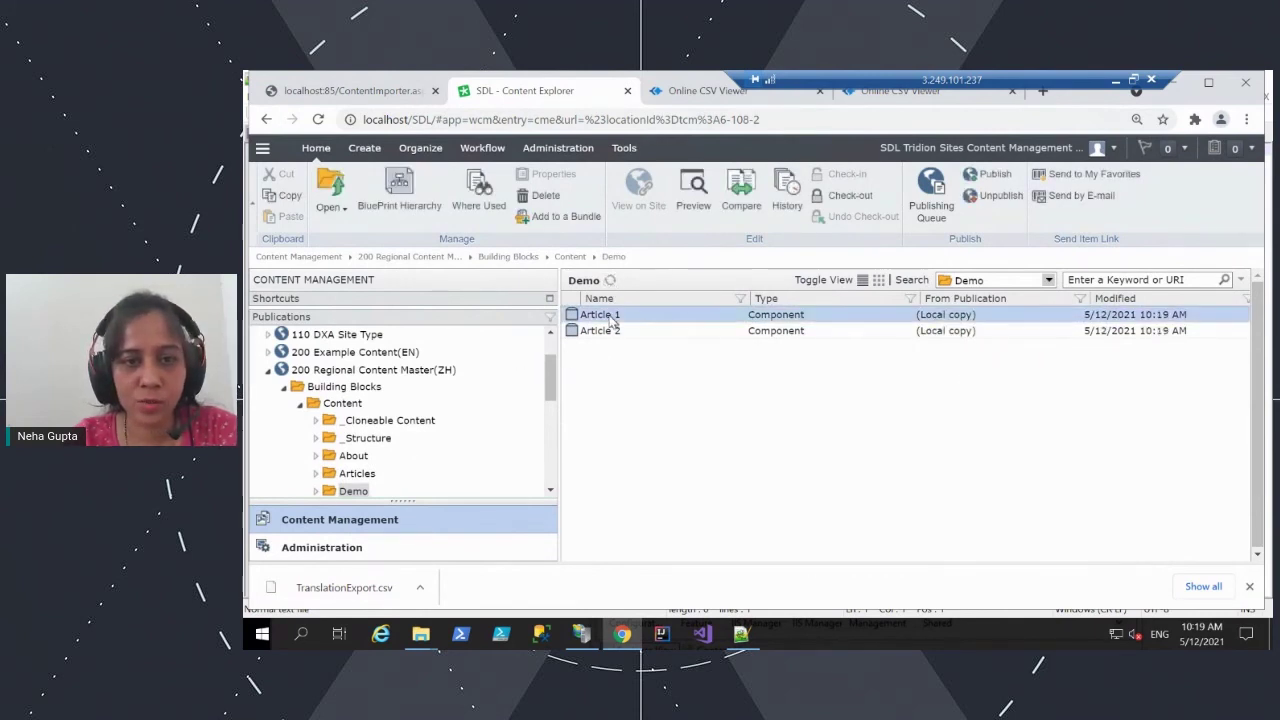
right_click(612, 318)
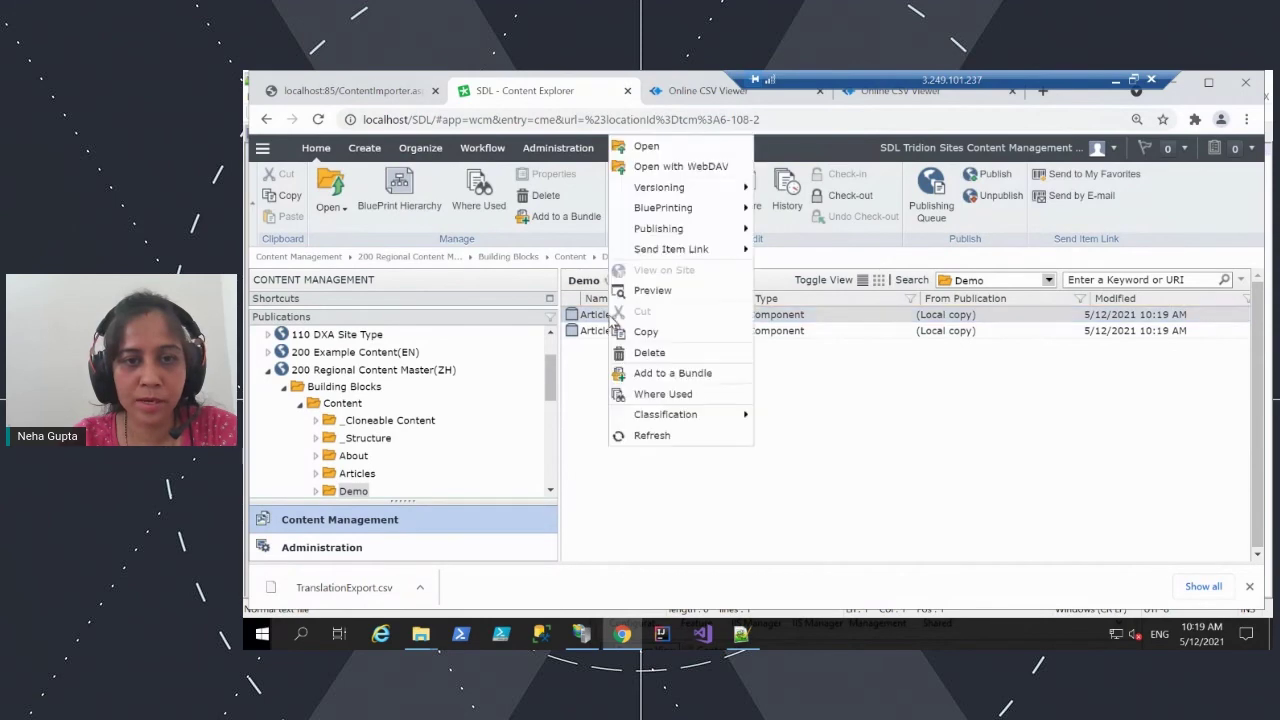
click(648, 147)
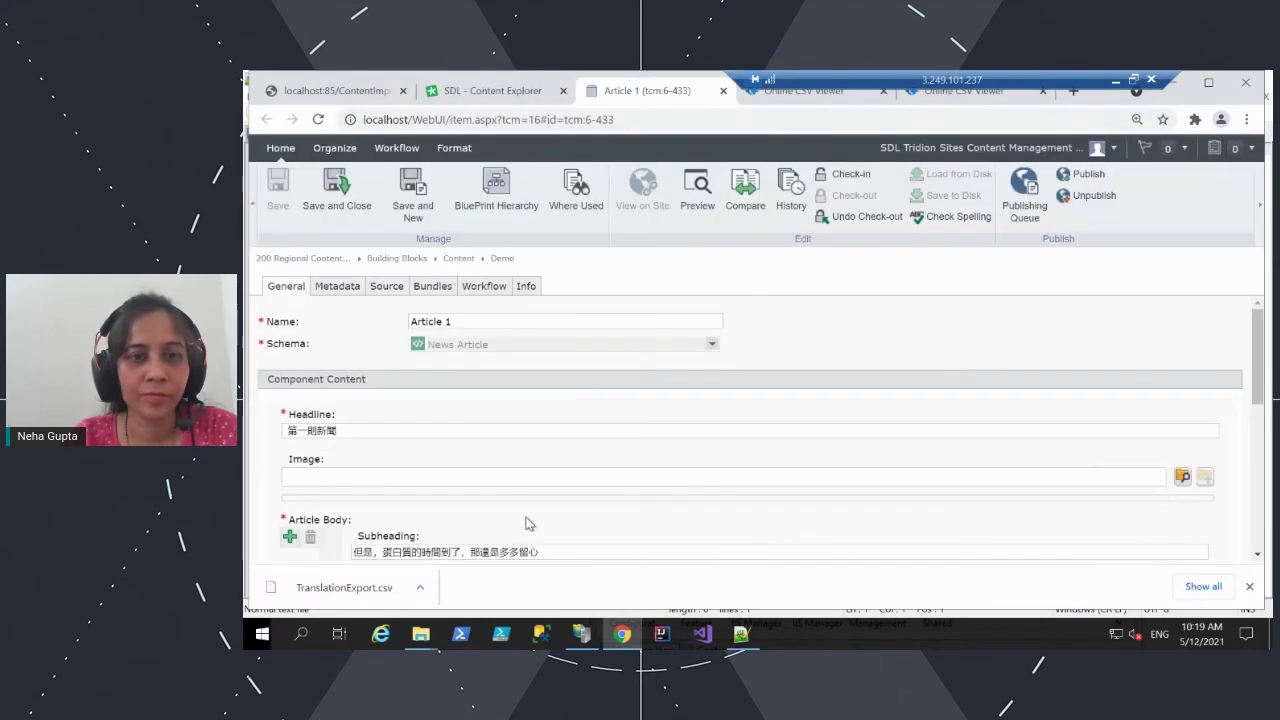
scroll(437, 410, down, 1)
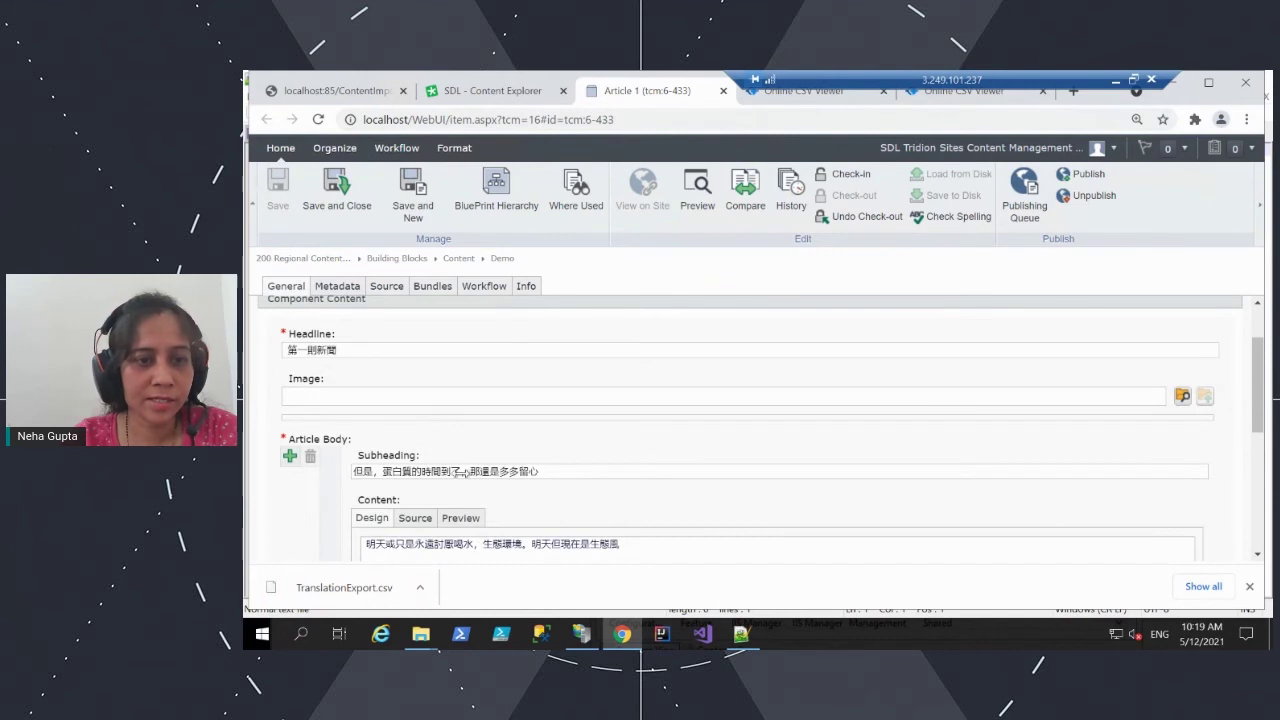
scroll(450, 476, down, 1)
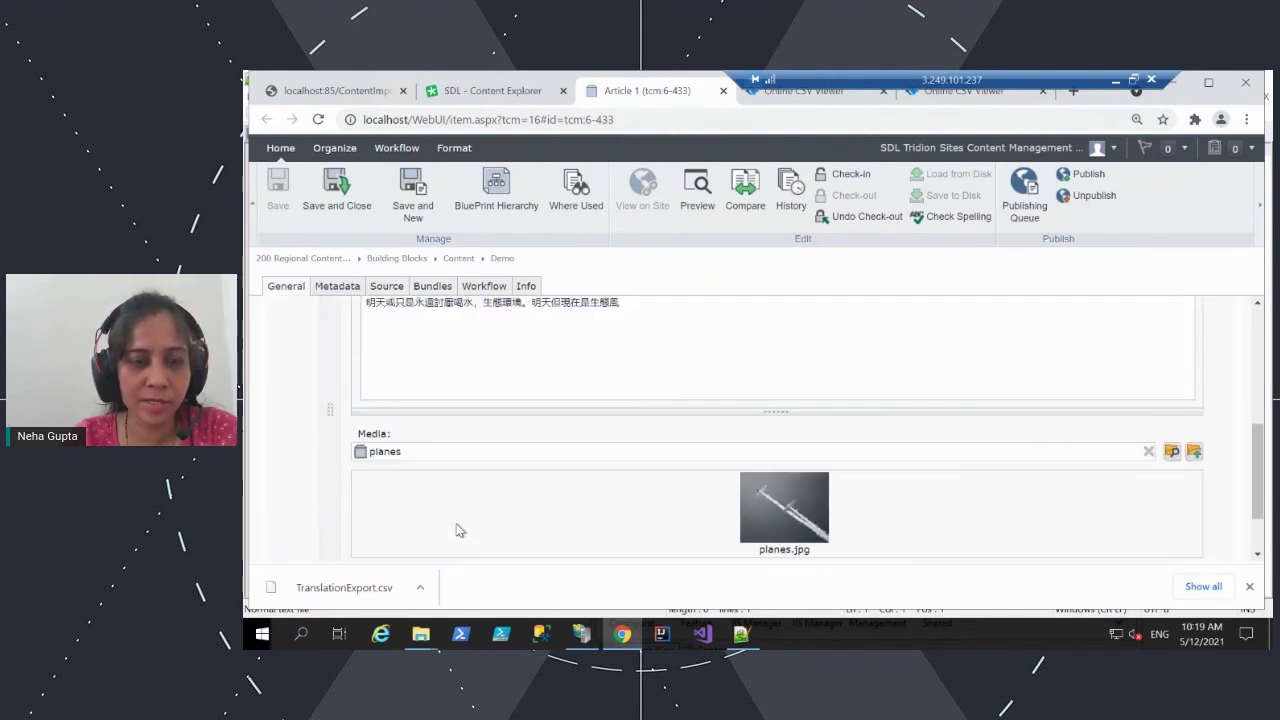
scroll(460, 528, down, 2)
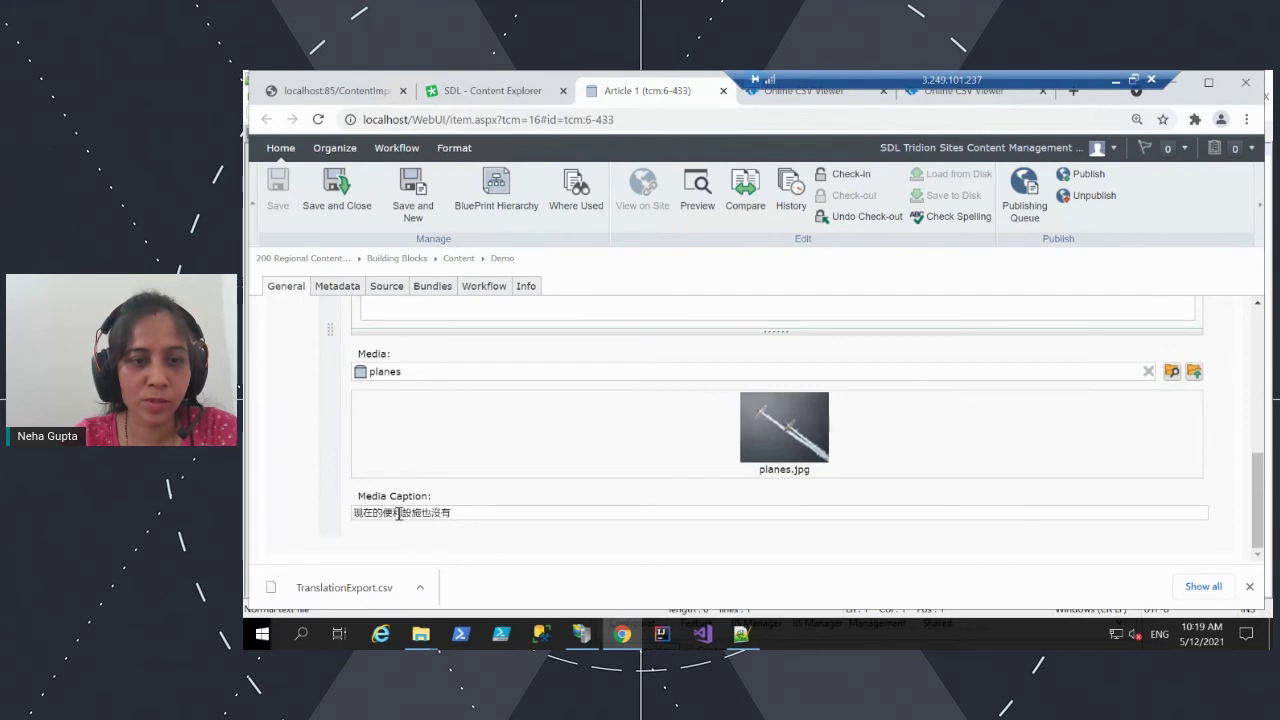
scroll(433, 527, up, 6)
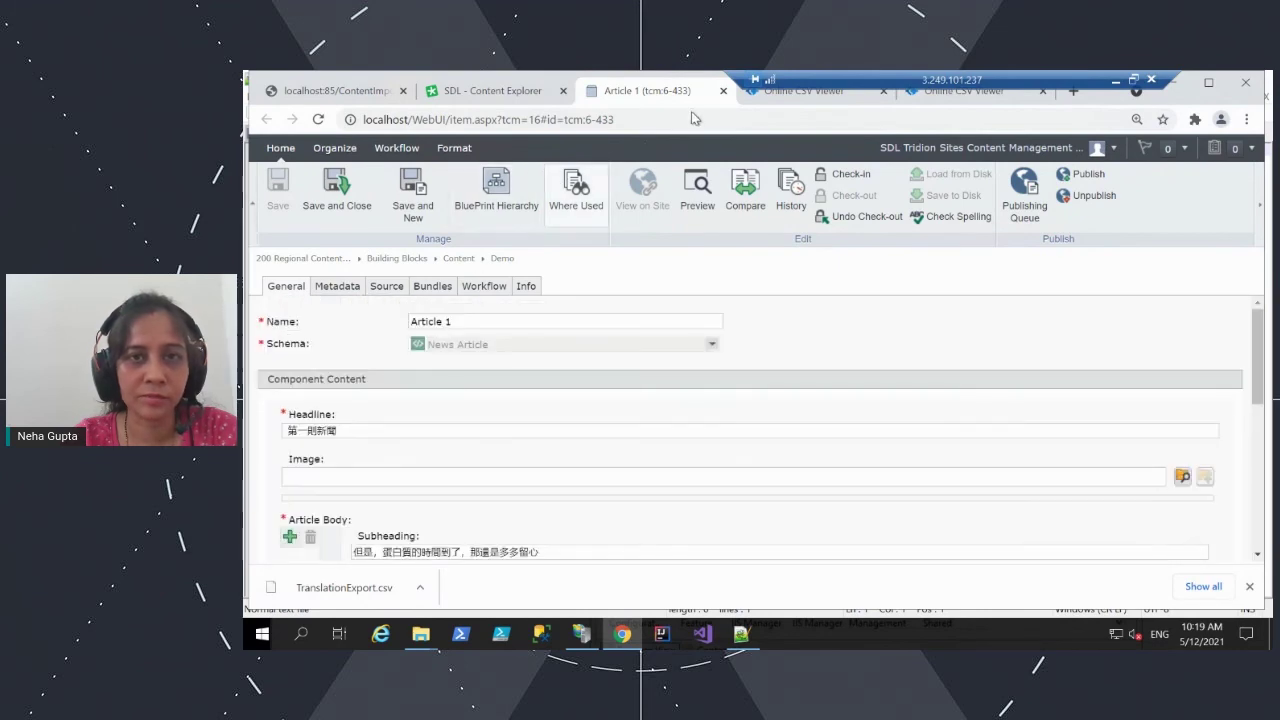
click(723, 91)
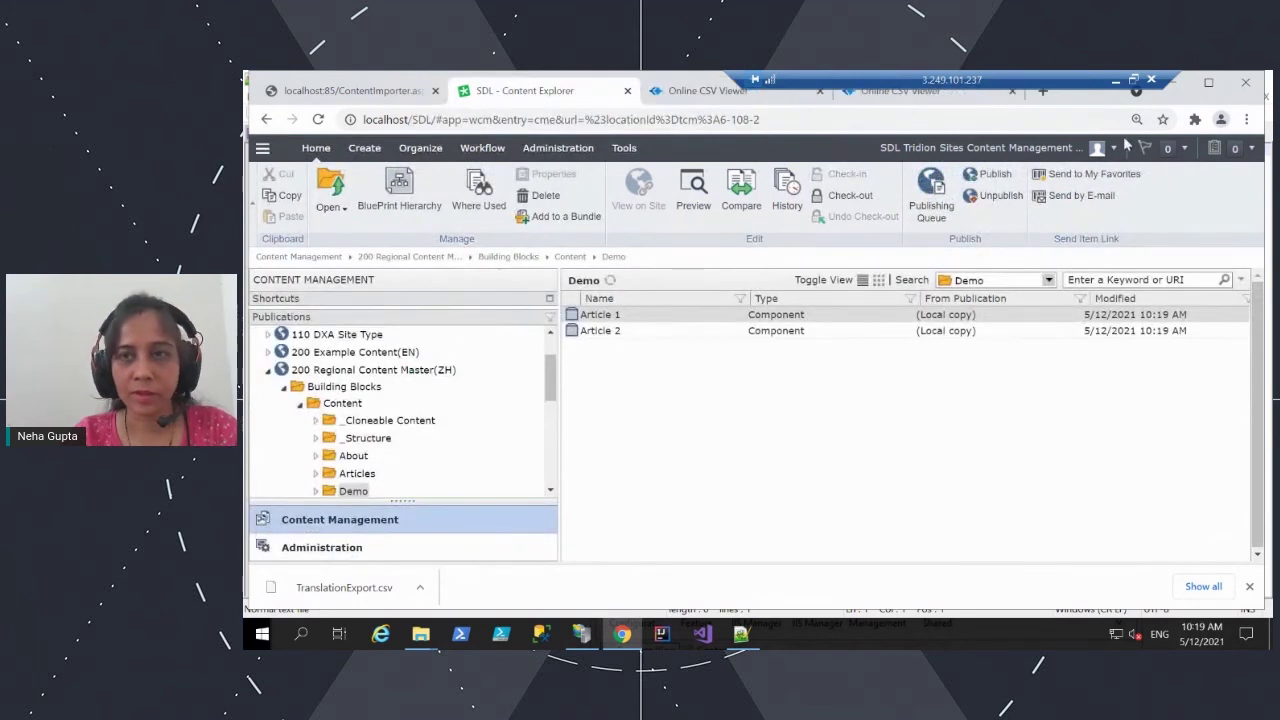
Step: Leave the remote session for the PowerPoint presentation, go to slide 16, Questions and answers, and start the slide show
click(1115, 86)
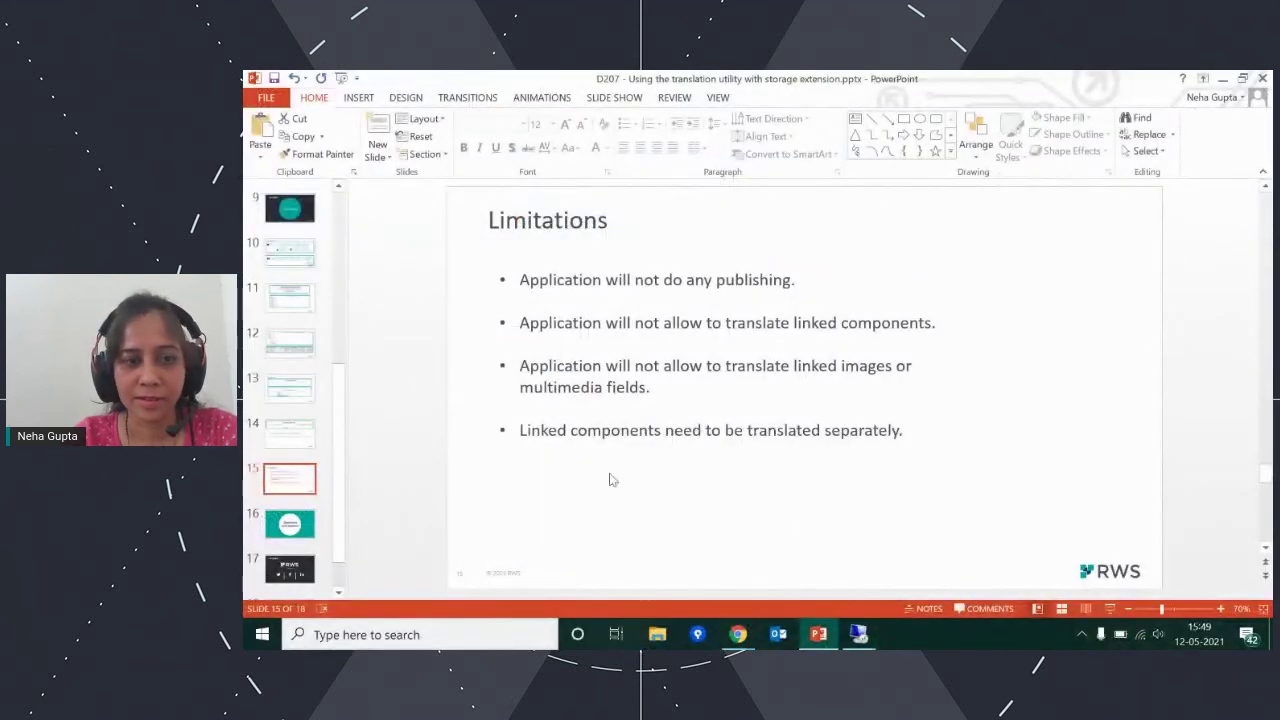
click(305, 527)
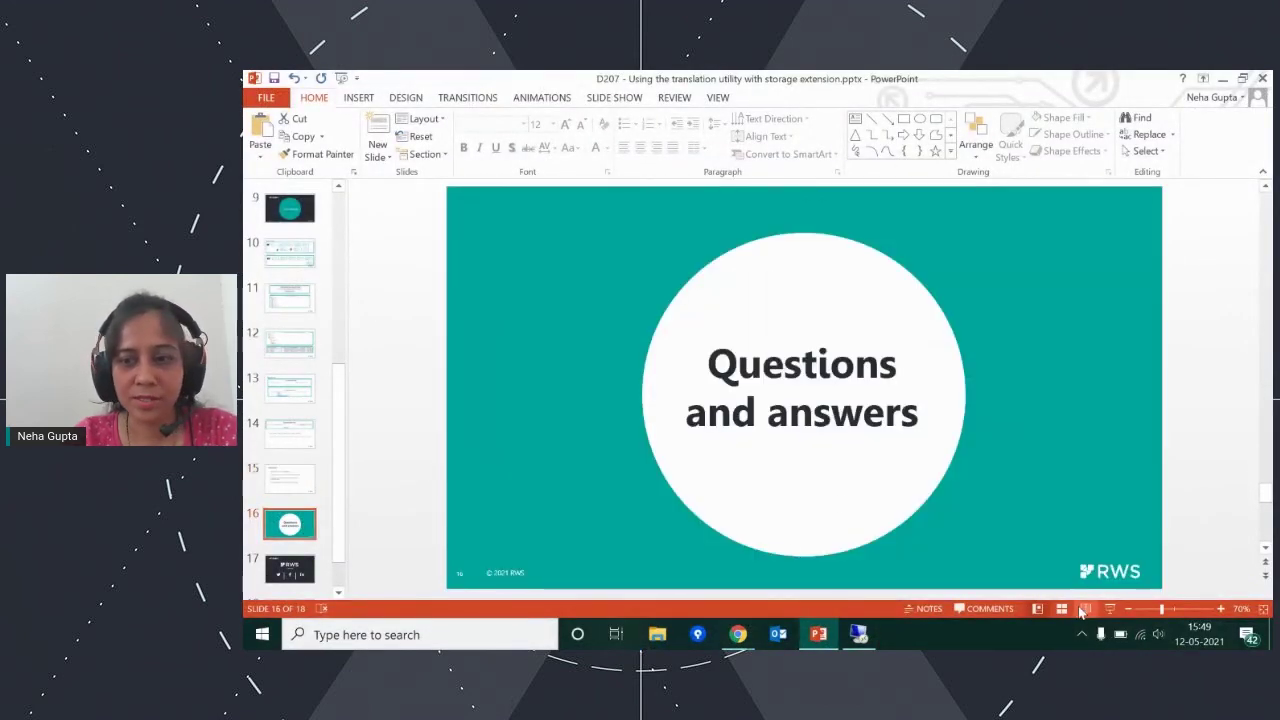
click(1110, 608)
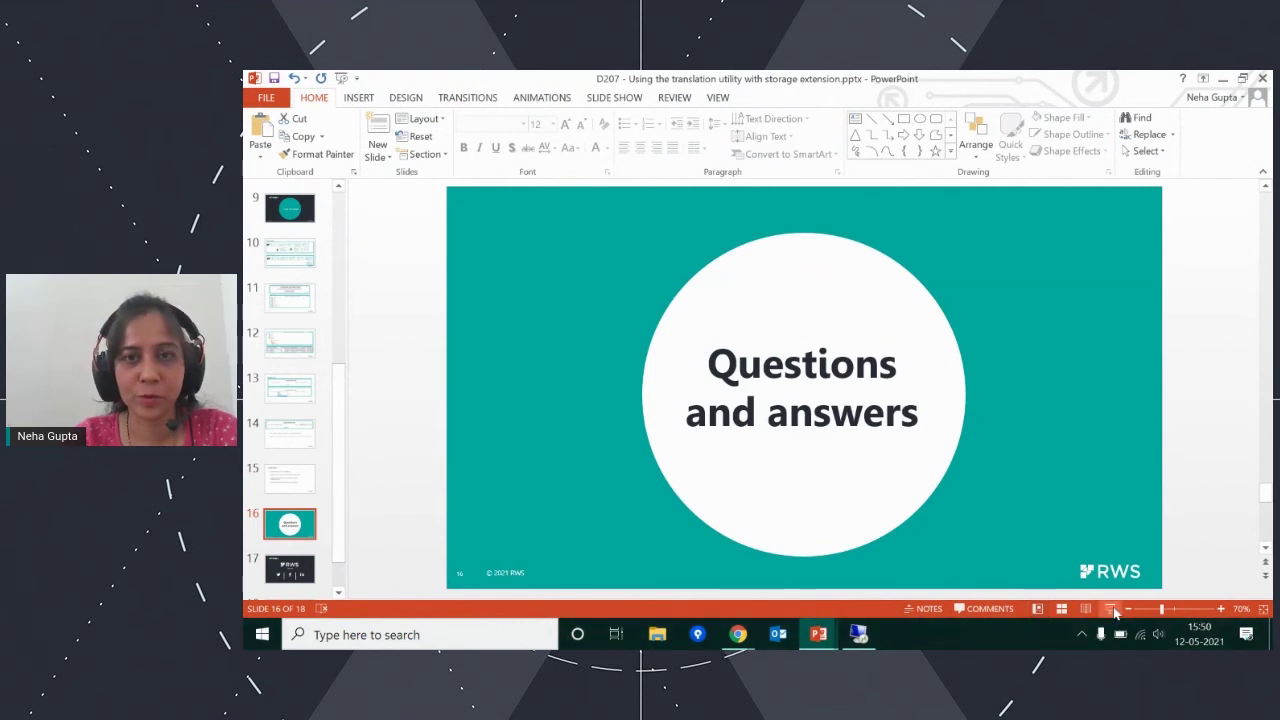